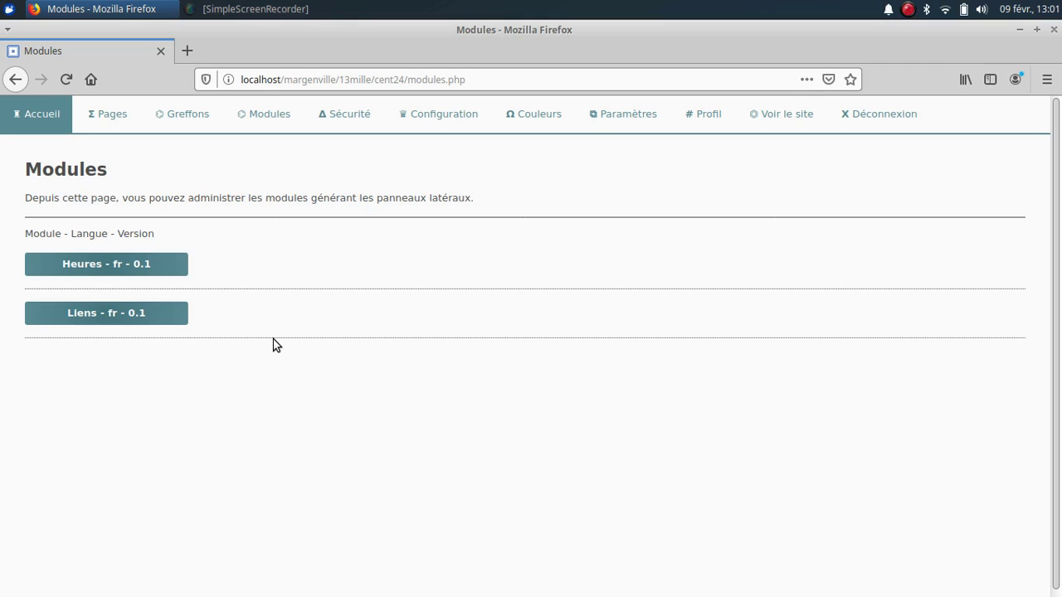
Step: View the public site's Municipalité page and follow its side panel link to Les conseillers municipaux
click(773, 119)
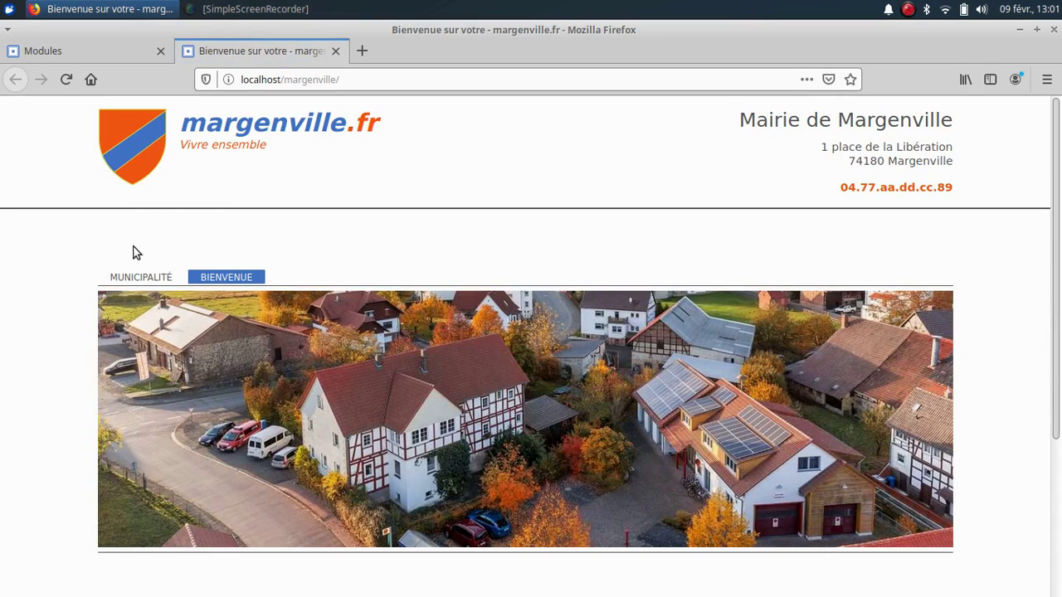
click(138, 281)
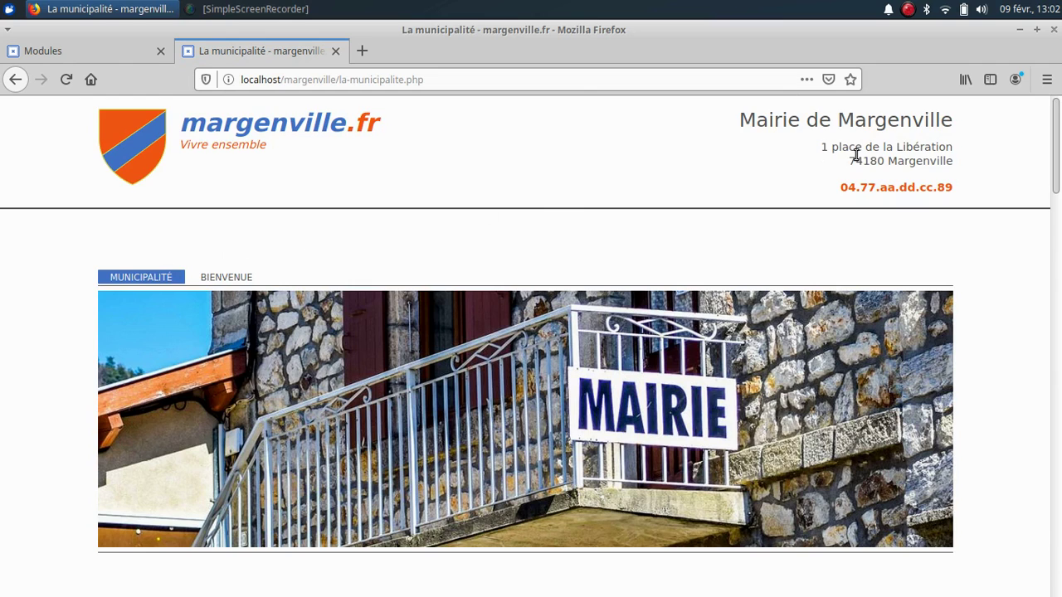
scroll(856, 156, down, 10)
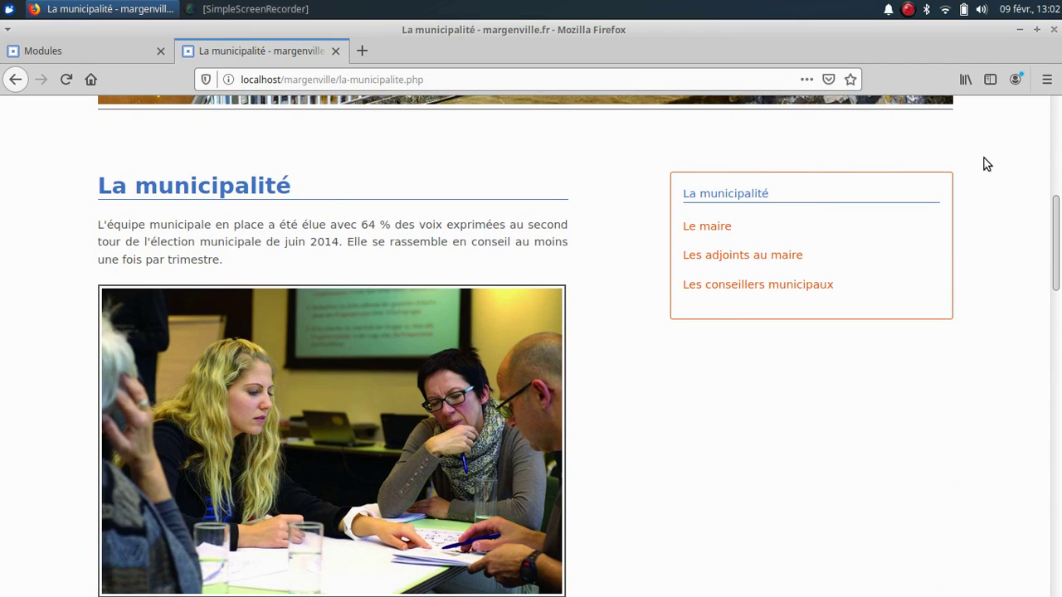
click(735, 286)
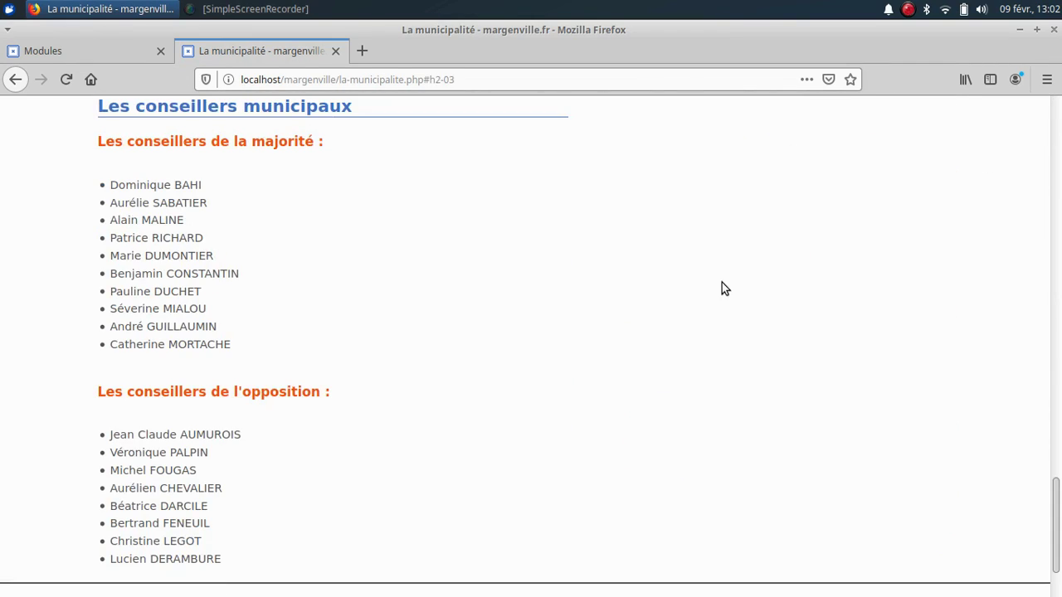
scroll(747, 305, up, 8)
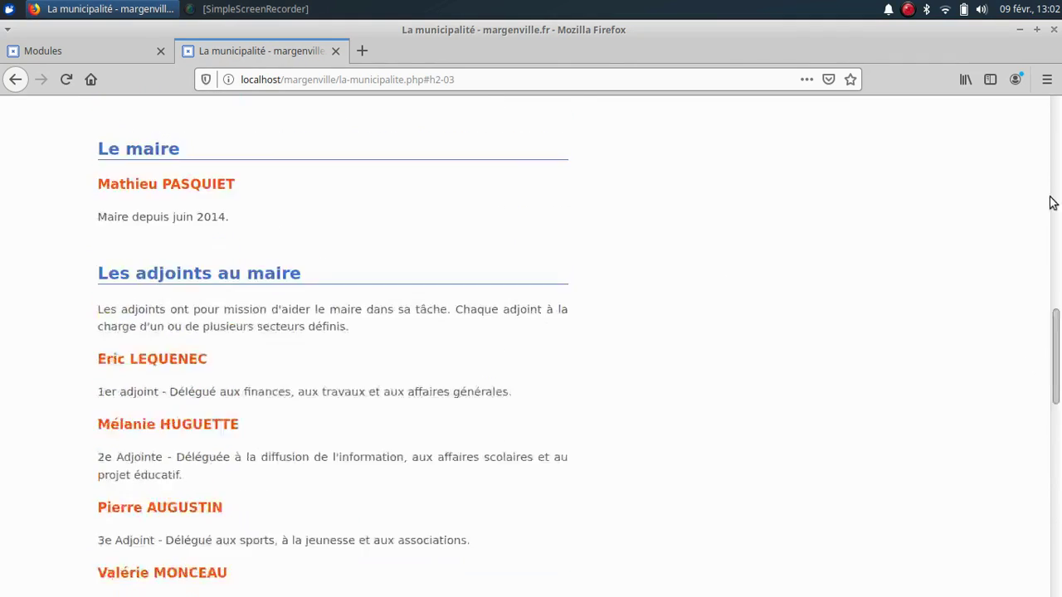
drag(1054, 264, 1045, 116)
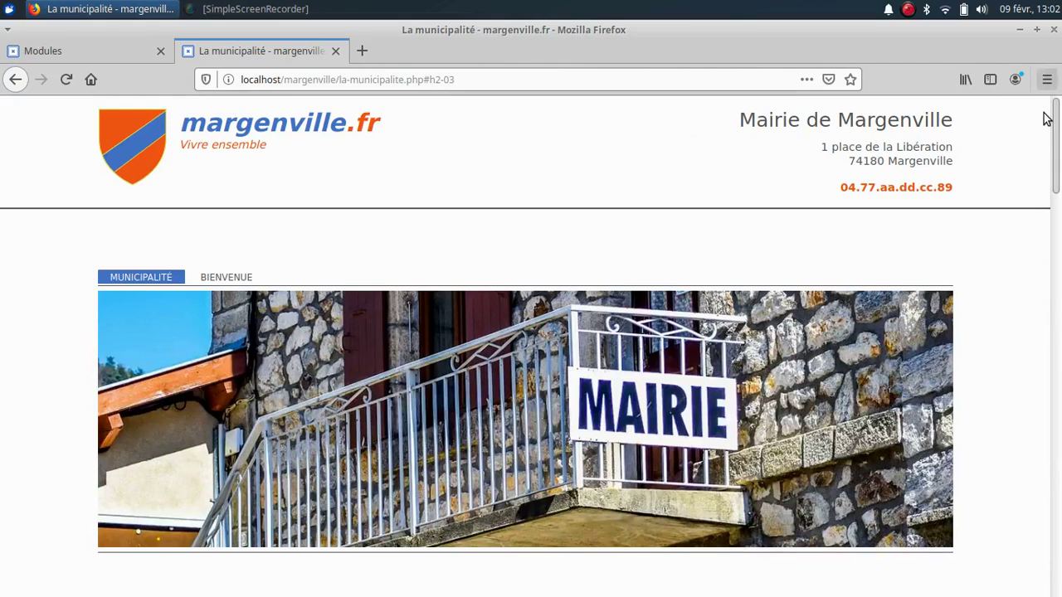
Step: Return to the modules administration page and add a new panel in the Heures module
click(75, 50)
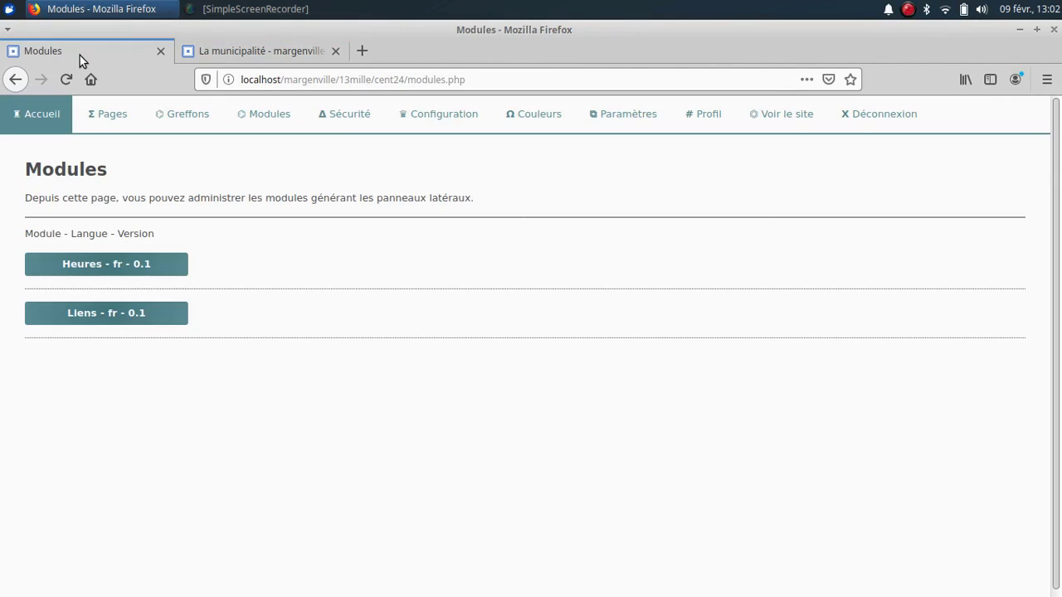
click(95, 267)
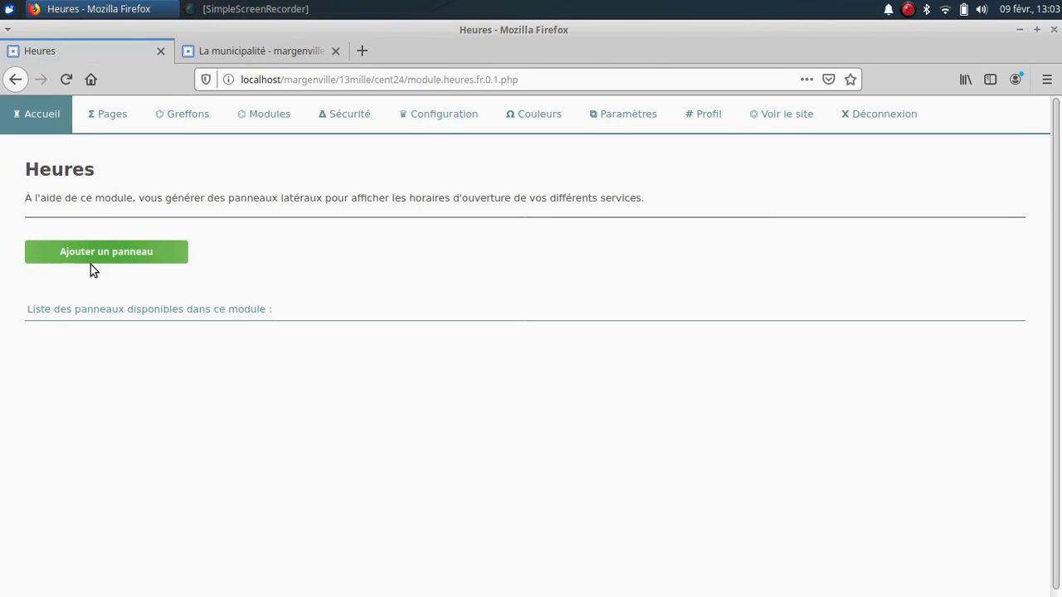
click(97, 252)
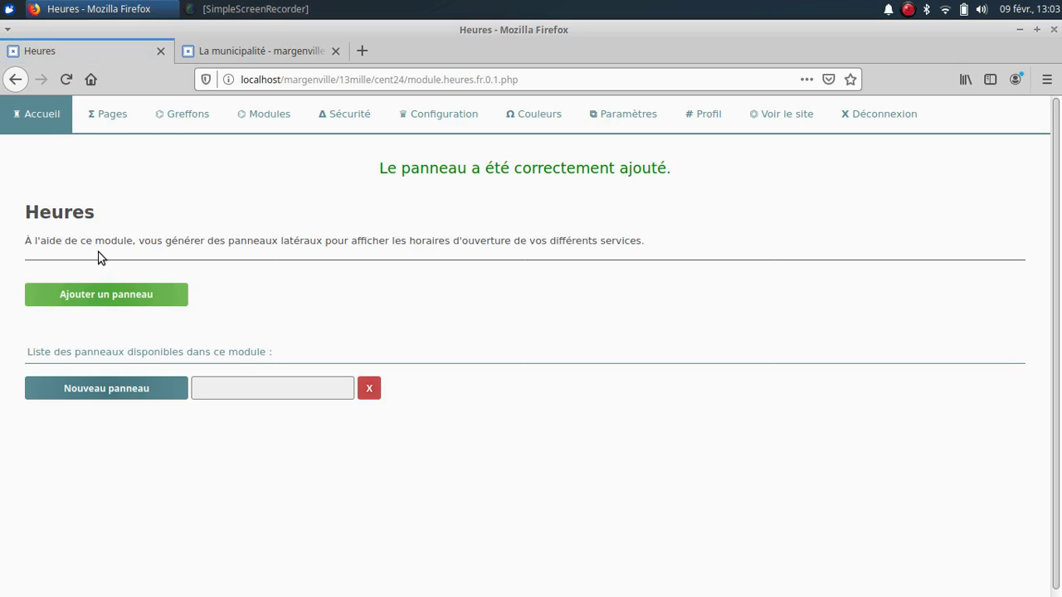
Step: Open the new panel's settings and set its title to "Horaires d'ouverture"
click(115, 394)
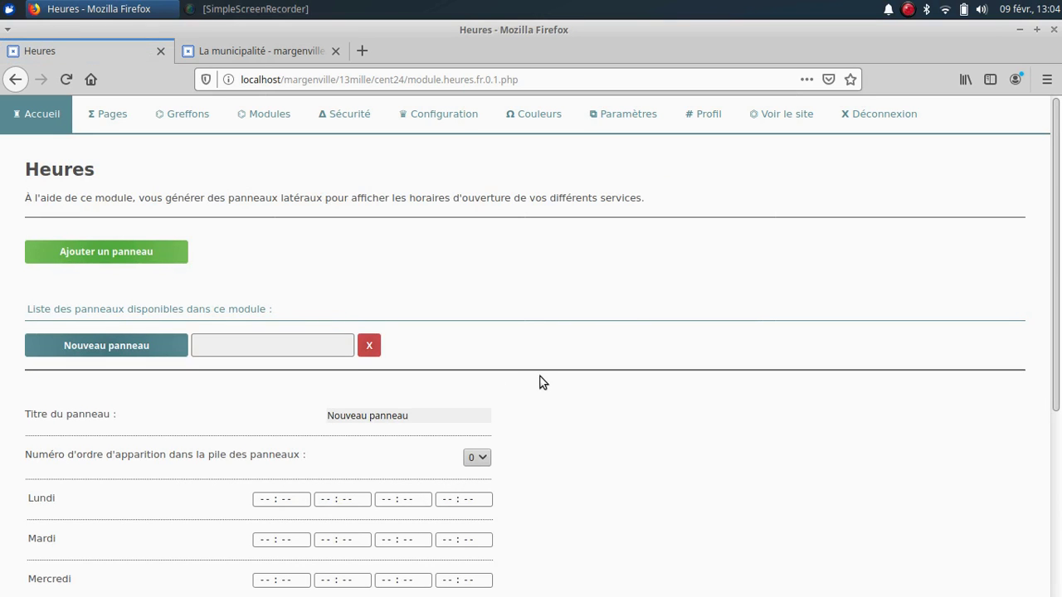
scroll(498, 360, down, 3)
click(348, 281)
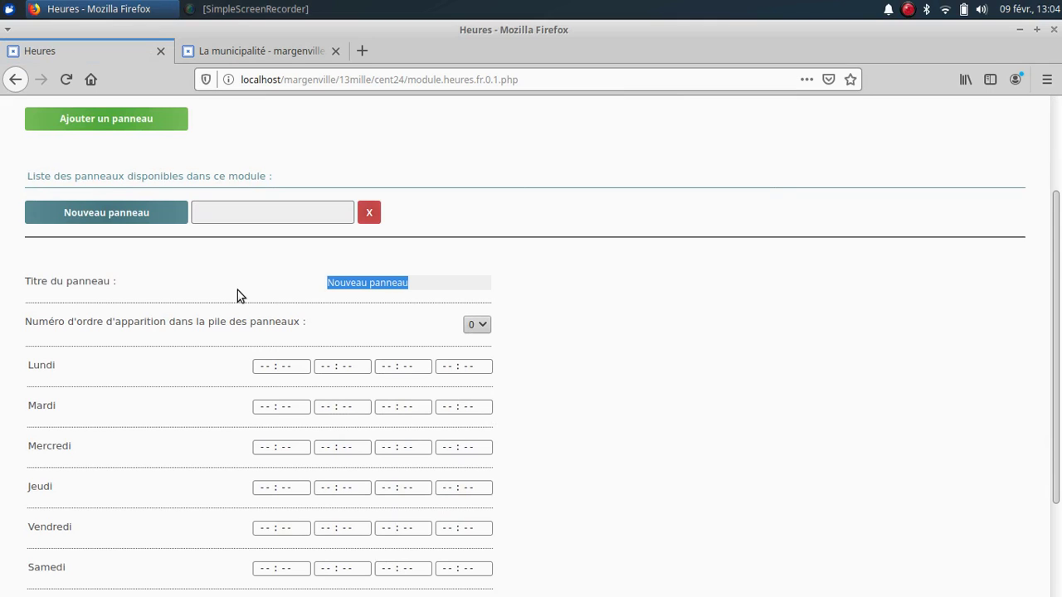
text(Ho)
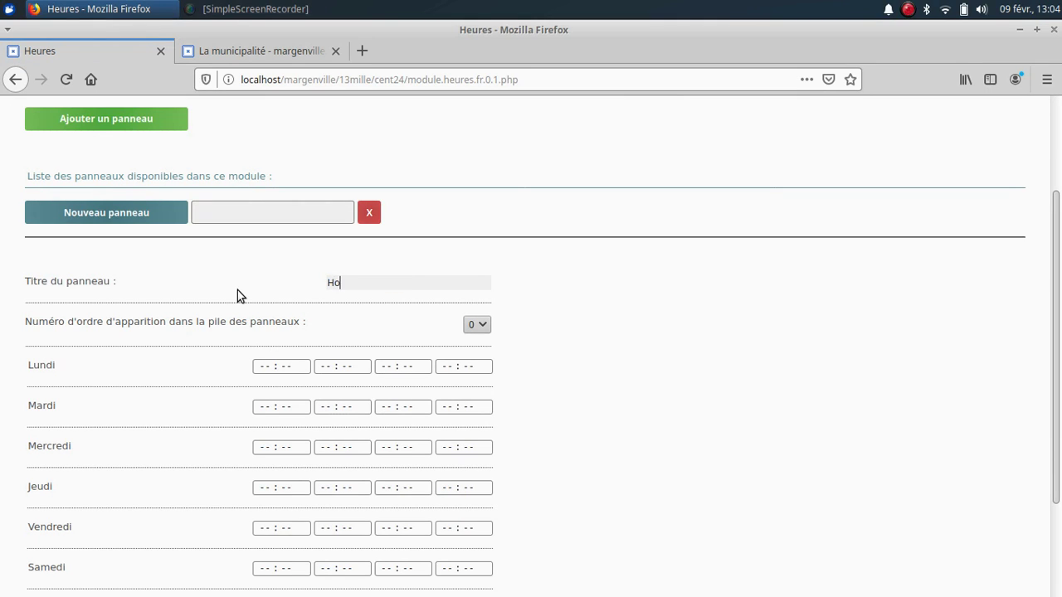
text(raires d'ouverture)
Step: Set the Lundi opening hours to 10:00–12:00 and 16:00–18:00
click(262, 367)
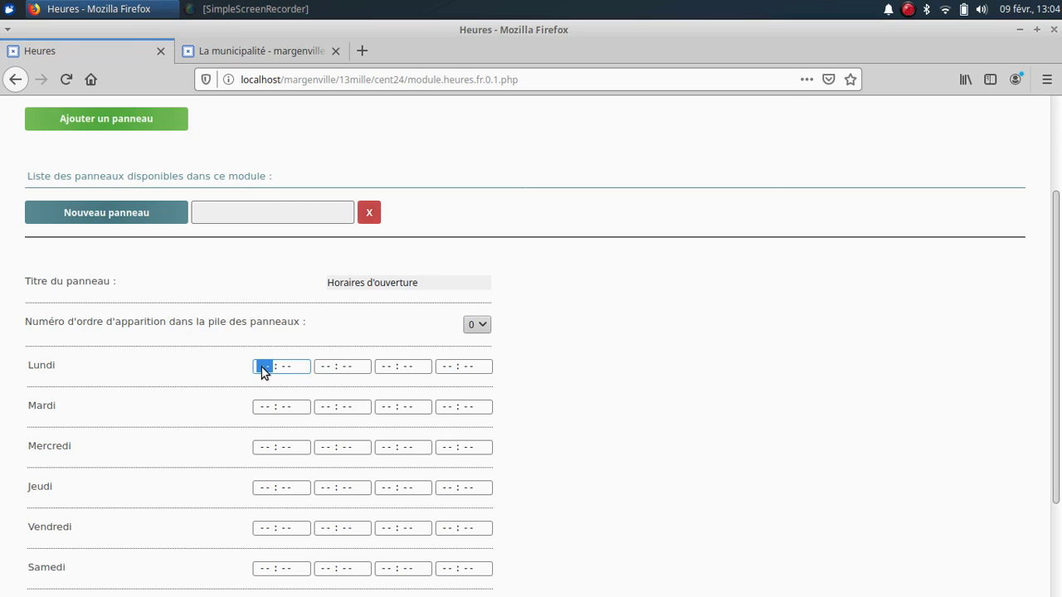
text(10:00)
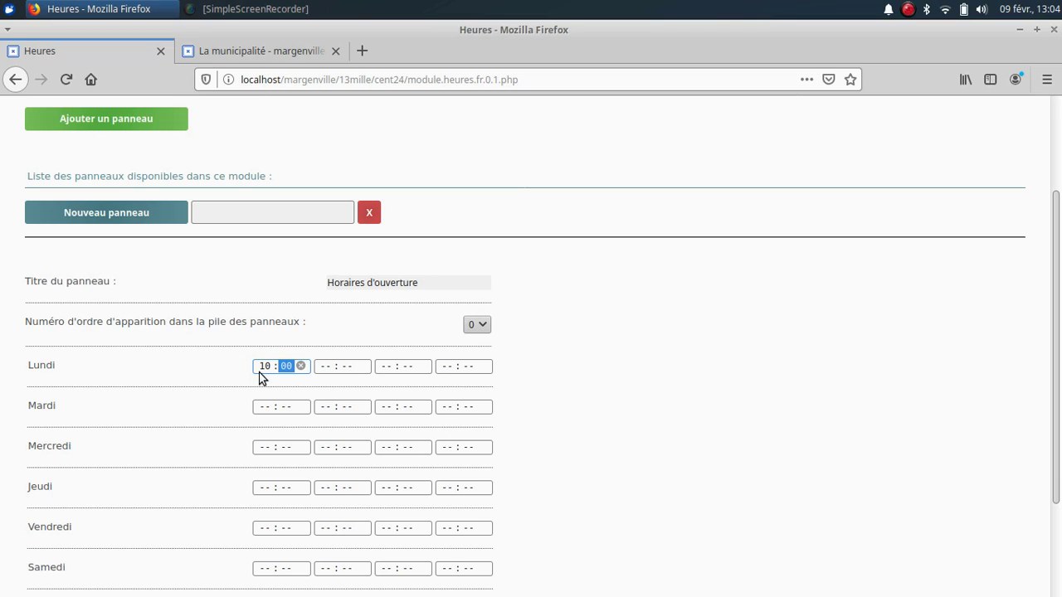
key(Tab)
text(1200)
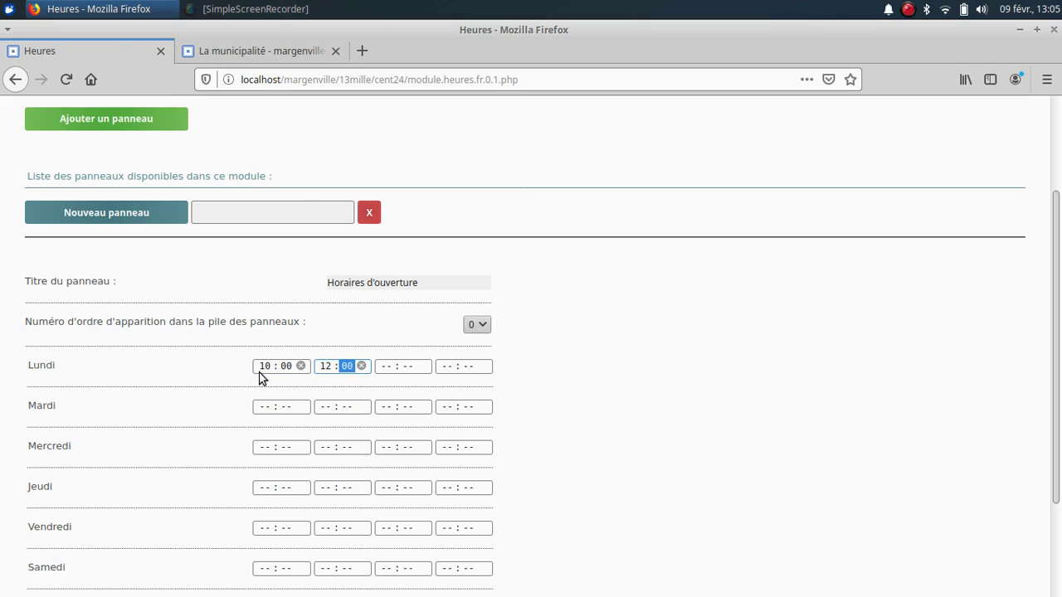
key(Tab)
text(16 : 00)
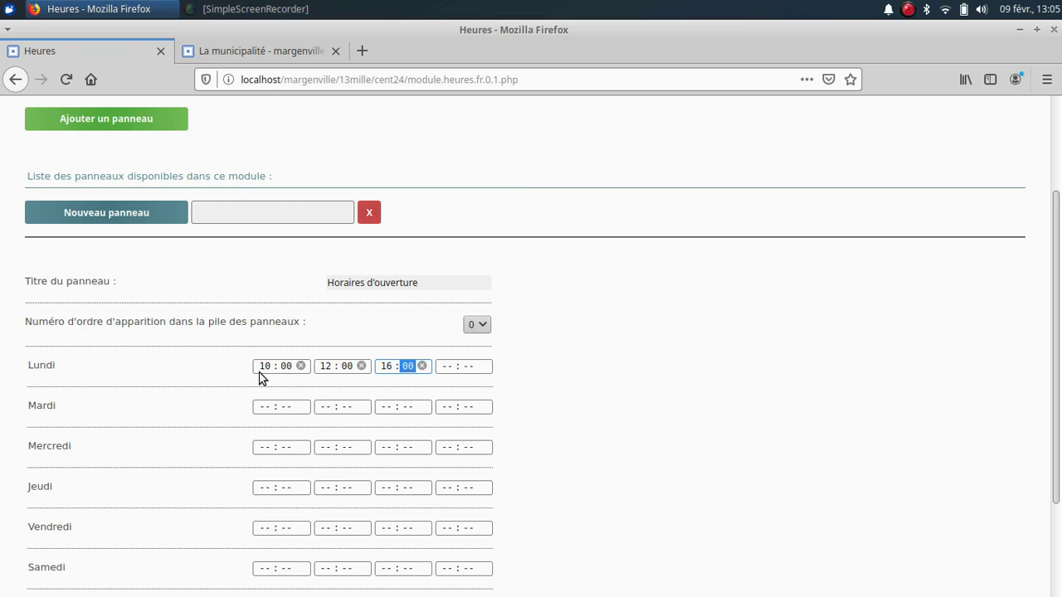
key(Tab)
text(18 : )
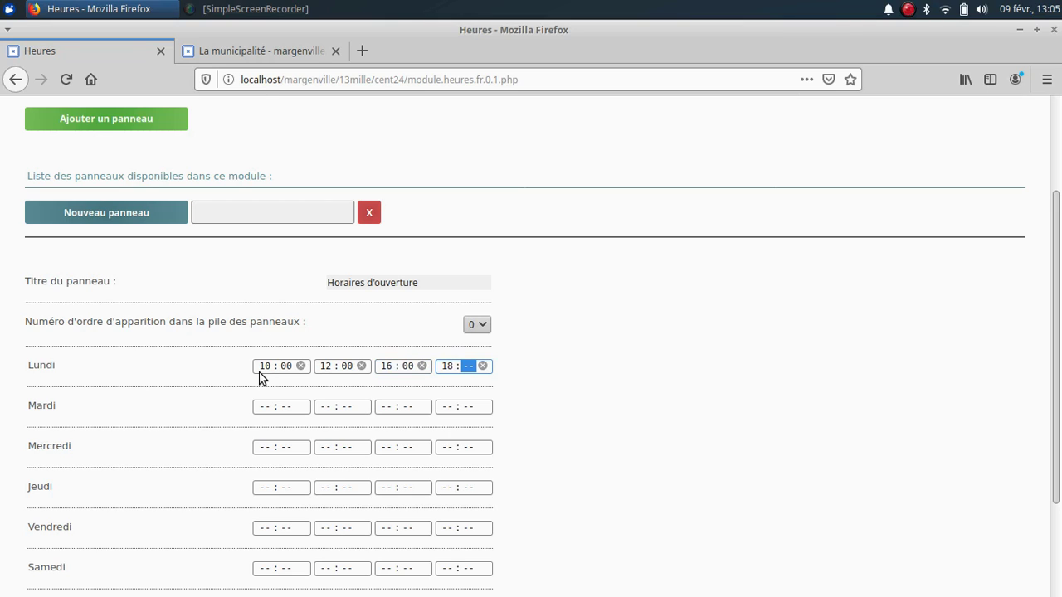
text(00)
Step: Set the Mardi and Mercredi opening hours to 09:00–12:30, leaving their afternoon slots empty
click(263, 407)
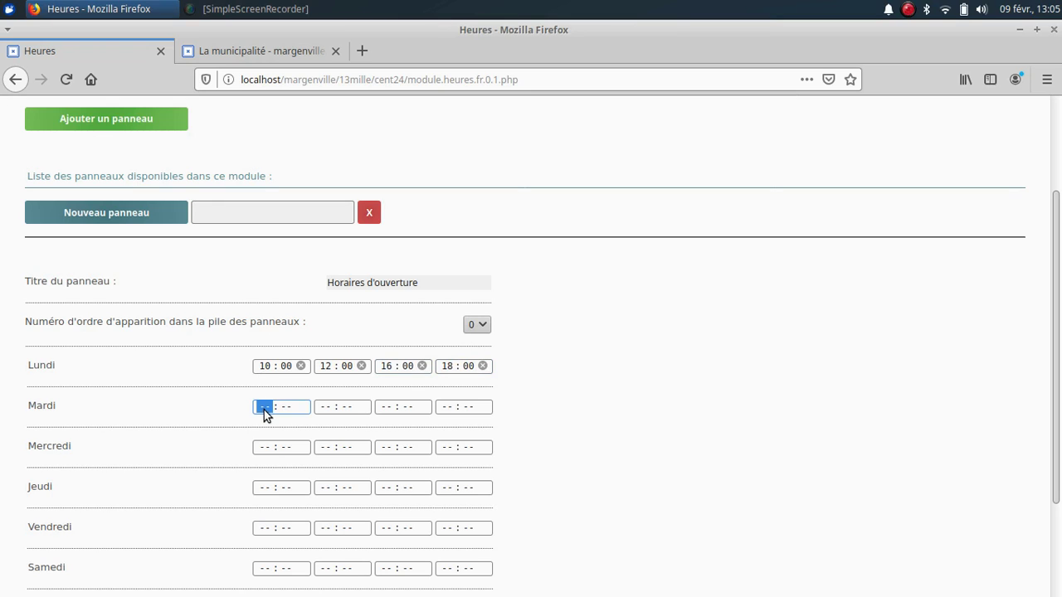
text(09 : 00)
key(Tab)
text(12 : 3)
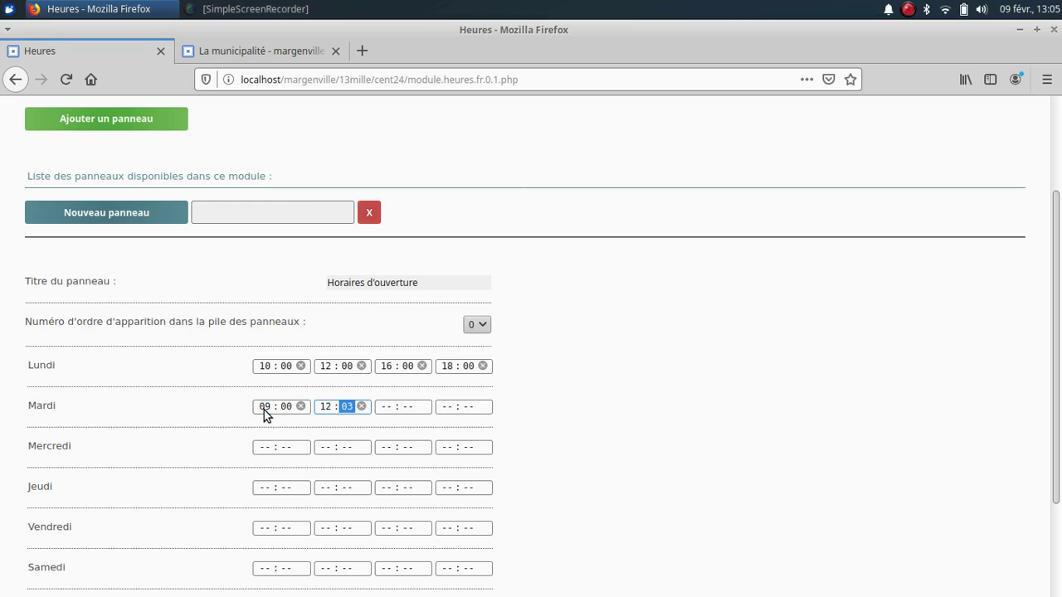
text(0)
click(264, 448)
text(0900)
key(Tab)
text(1230)
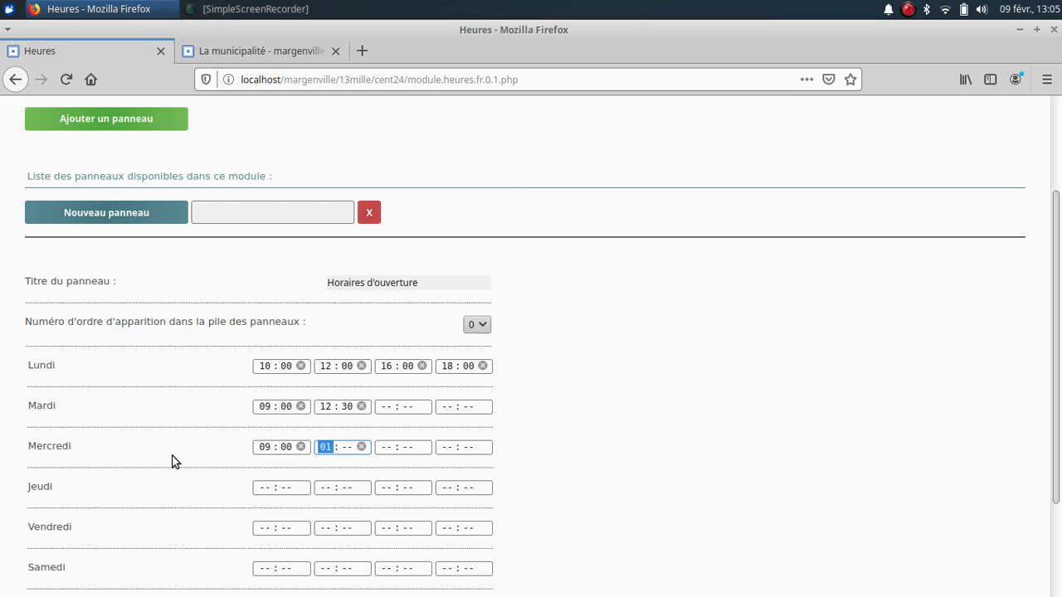
Step: Set the Jeudi opening hours to 10:00–12:00 and 16:00–18:00
key(Tab)
key(Tab)
key(Tab)
key(Tab)
key(Tab)
text(1)
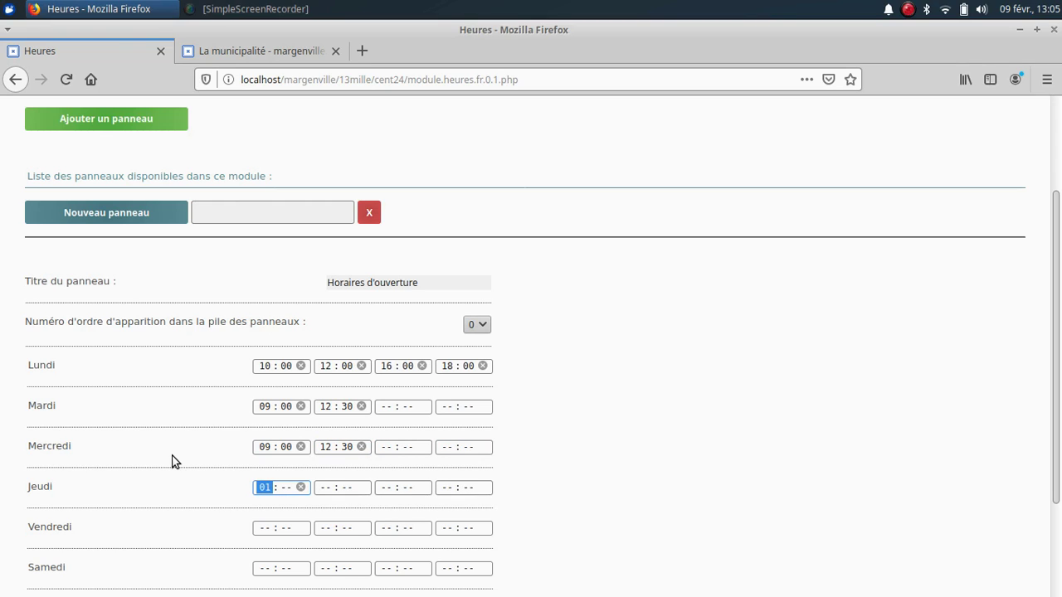
text(0:00)
key(Tab)
text(12 : 00)
key(Tab)
text(16 : 00)
key(Tab)
text(18 : 00)
Step: Set the Vendredi opening hours to 10:00–11:30 and 16:00–17:30
key(Tab)
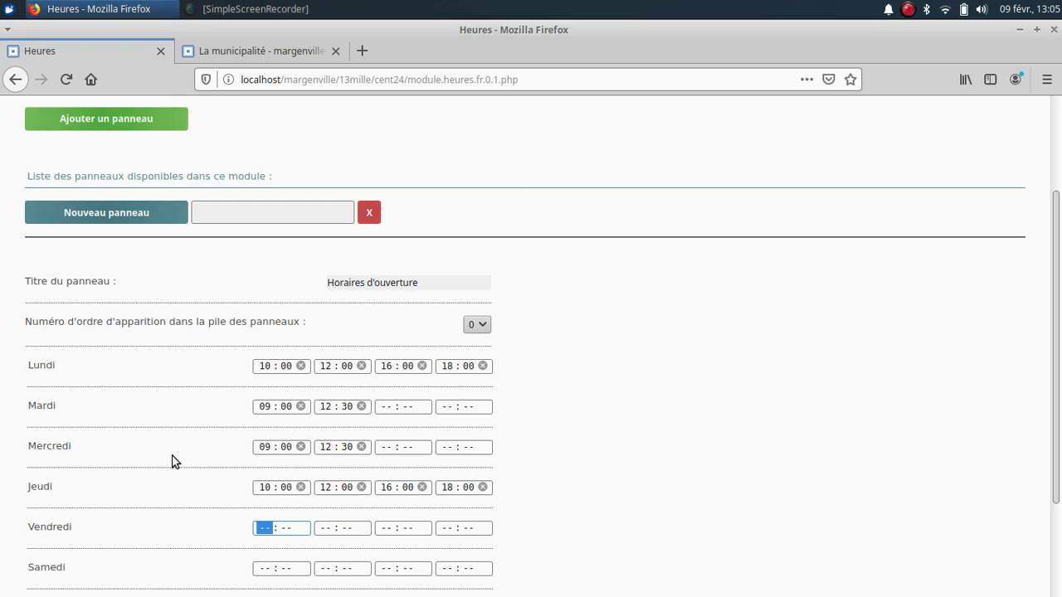
text(10 : 00)
key(Tab)
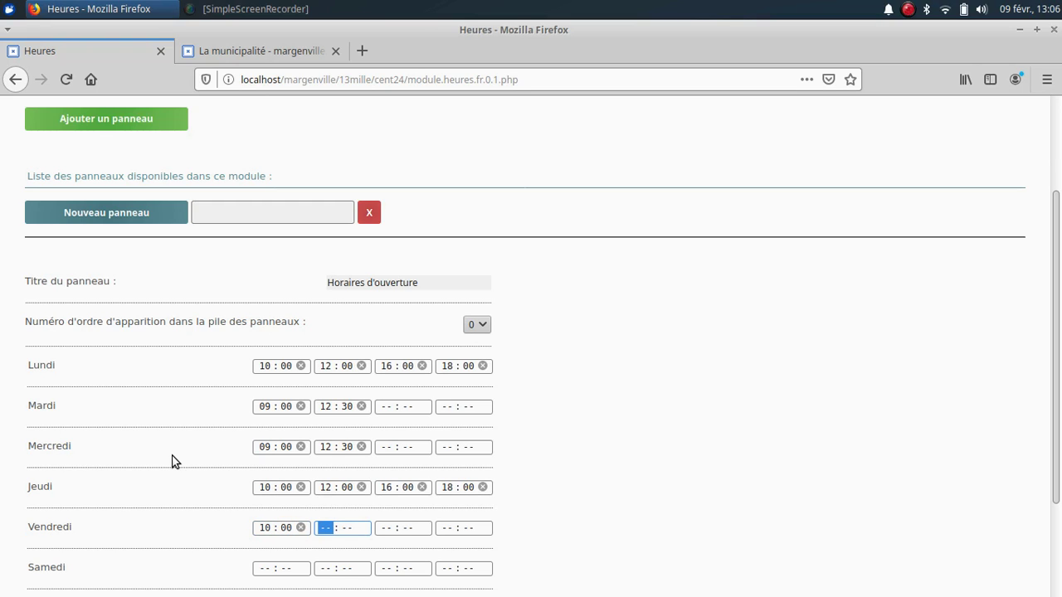
text(11 : 30)
key(Tab)
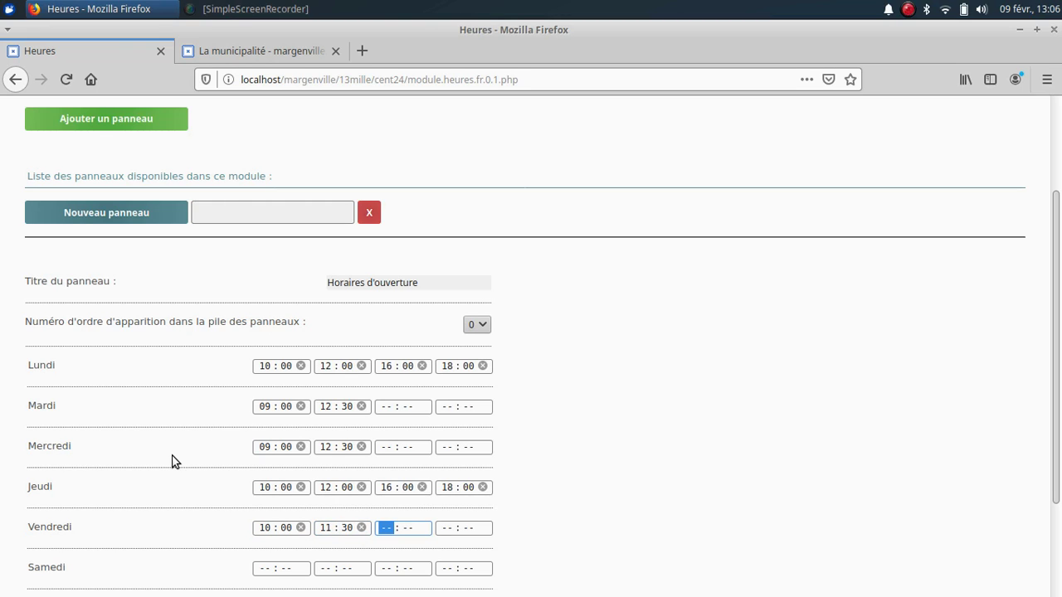
text(16 : 00)
key(Tab)
text(17 : )
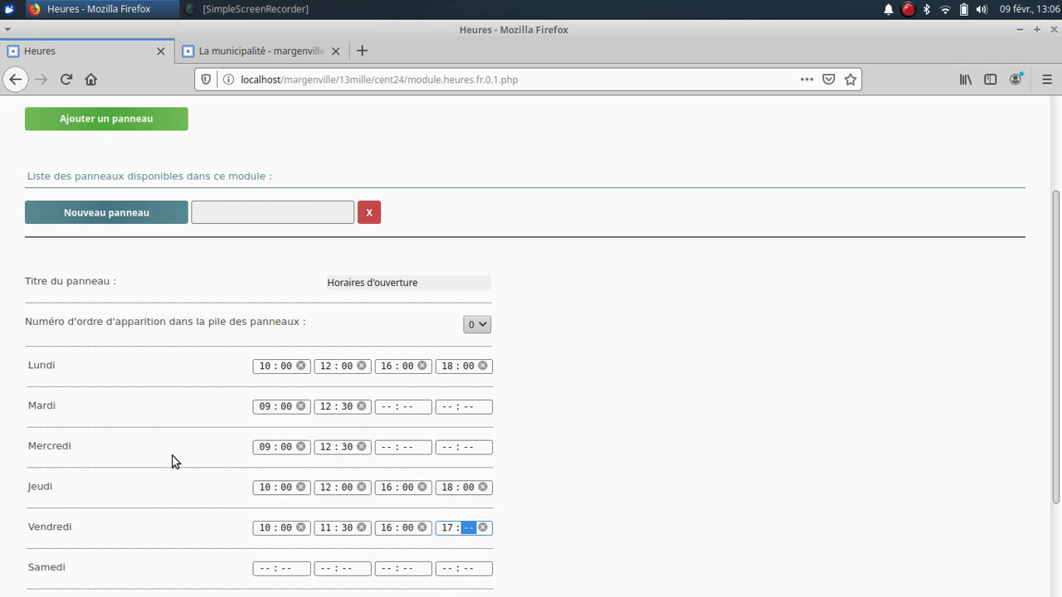
text(30)
Step: Set the Samedi opening hours to 09:00–13:00 and save the panel's changes
click(263, 571)
text(09 : 00)
key(Tab)
text(13 : 00)
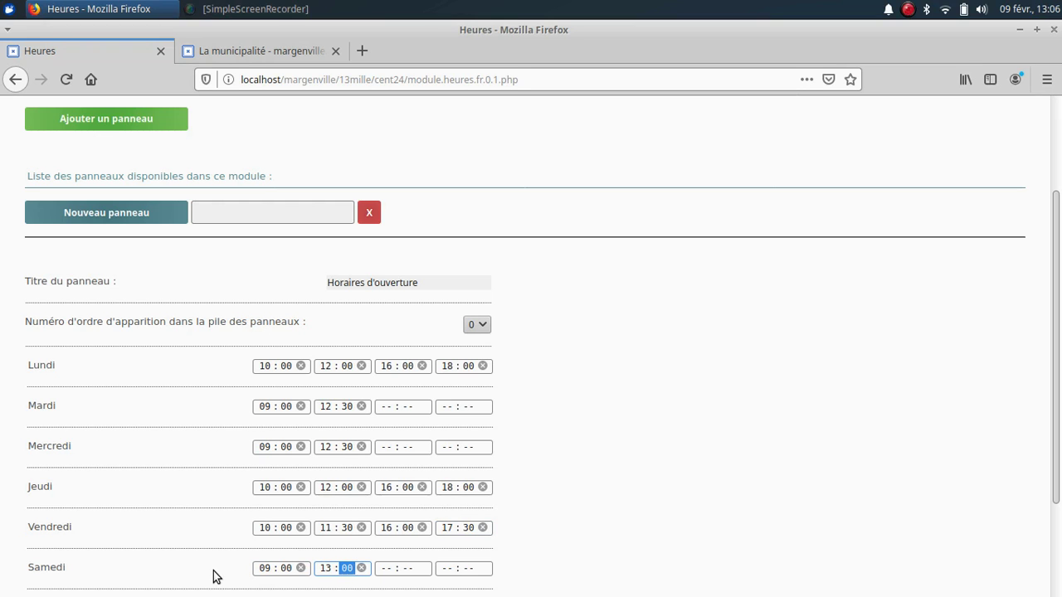
scroll(586, 493, down, 3)
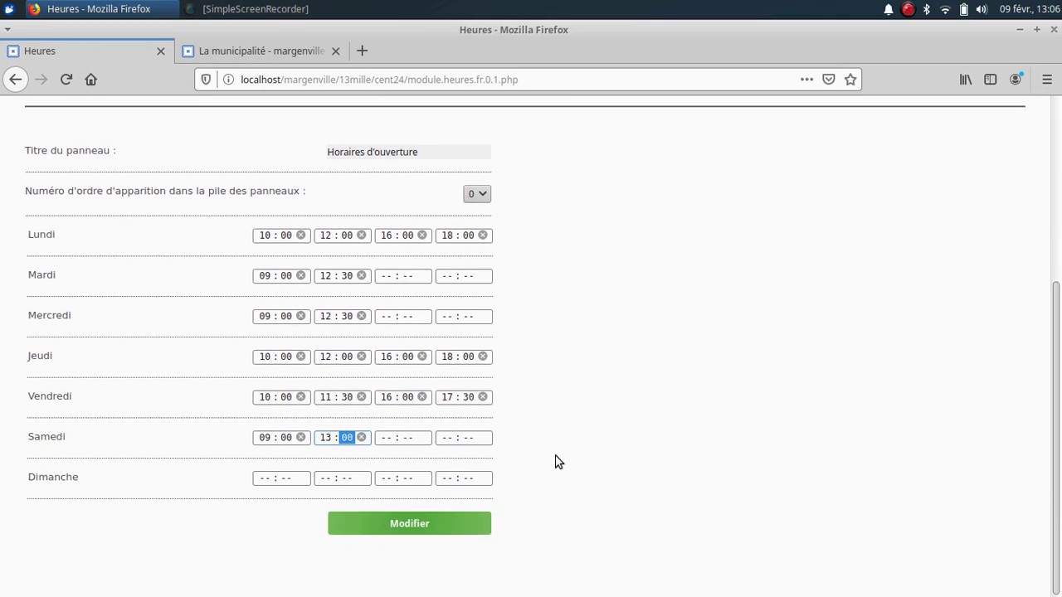
click(405, 528)
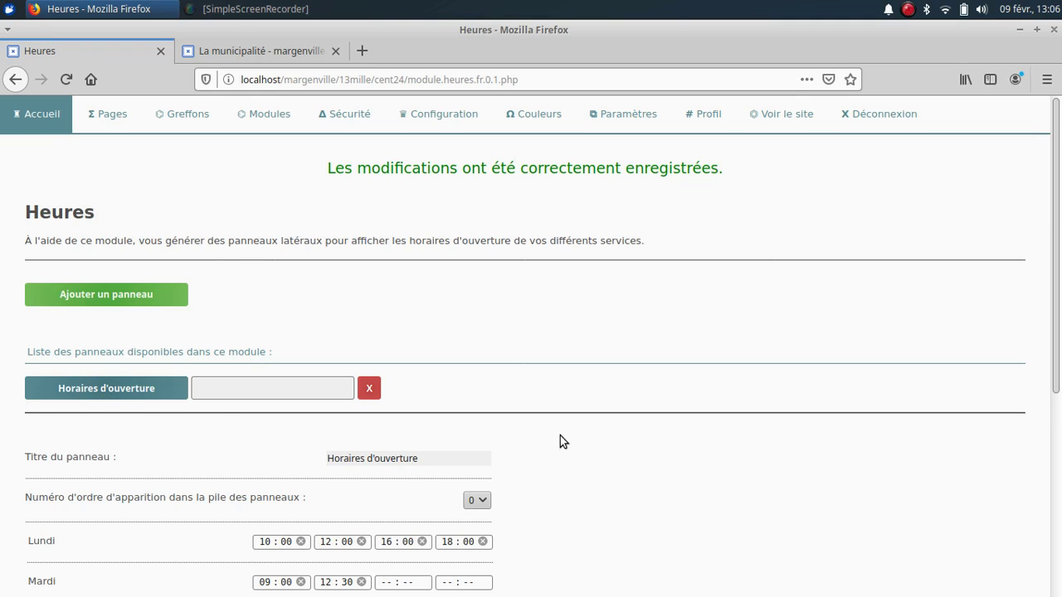
Step: Set the Horaires d'ouverture panel's order number in the panel stack to 1 and save the change
scroll(584, 473, down, 3)
scroll(509, 461, down, 3)
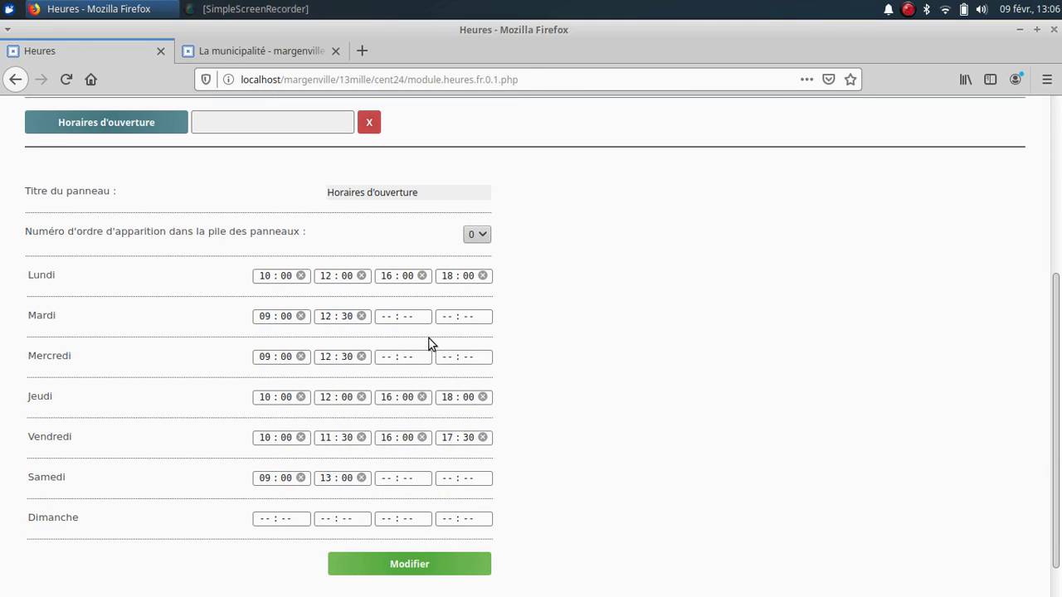
click(487, 233)
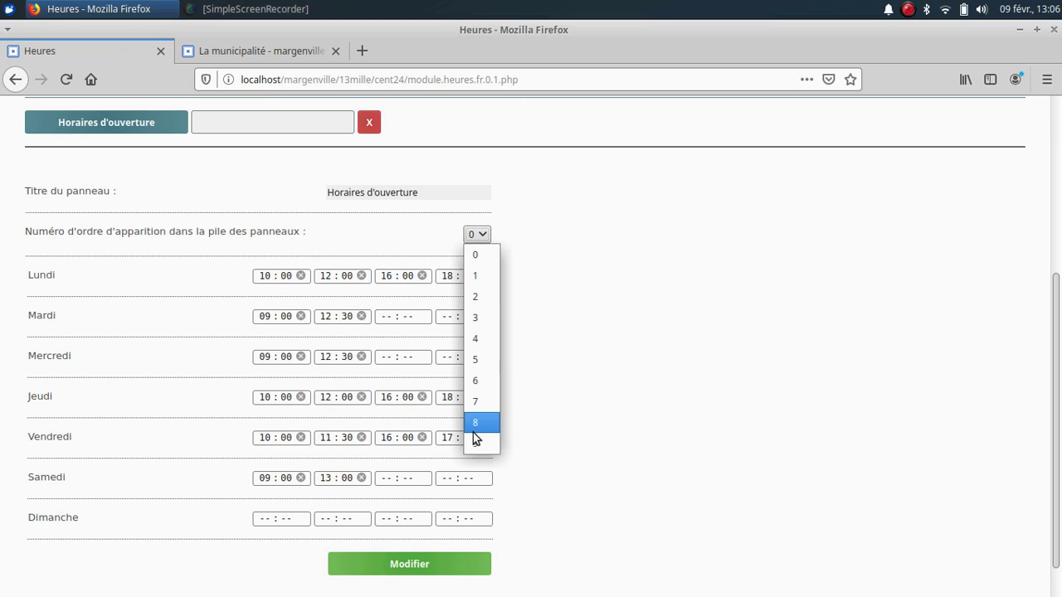
click(485, 261)
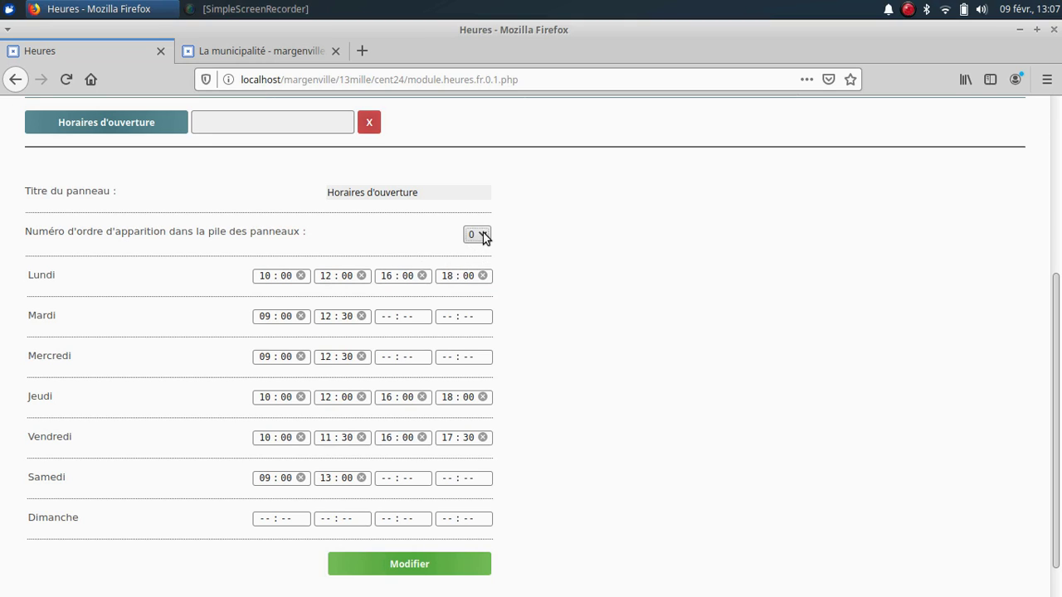
click(483, 233)
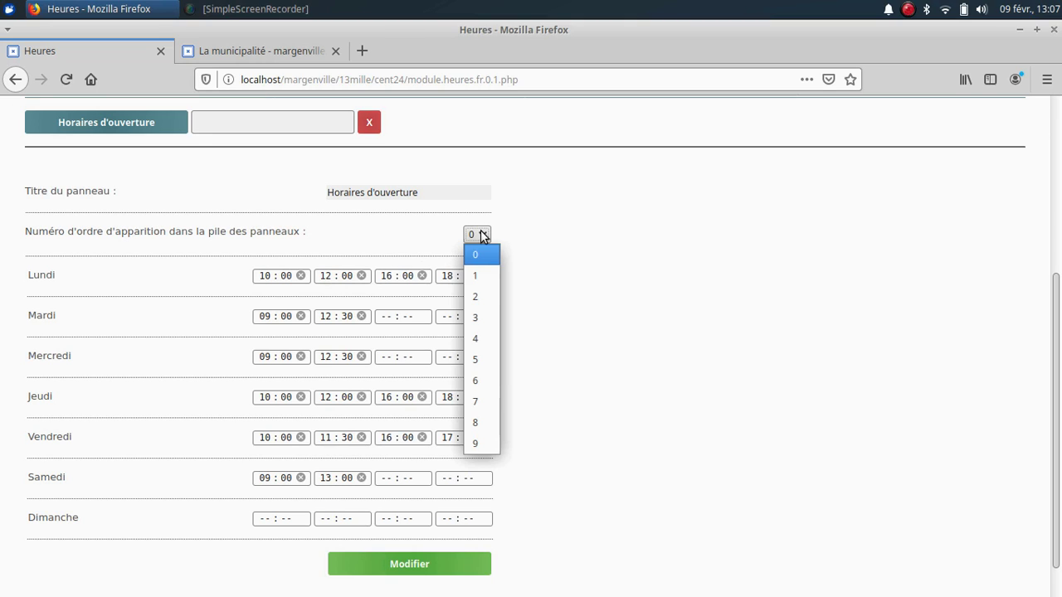
click(479, 277)
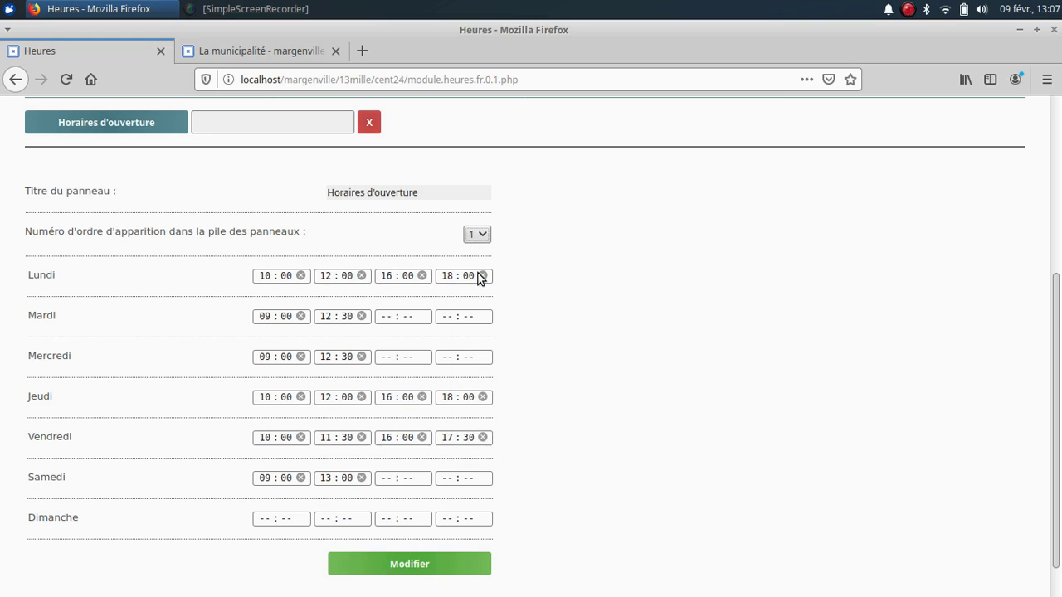
click(421, 566)
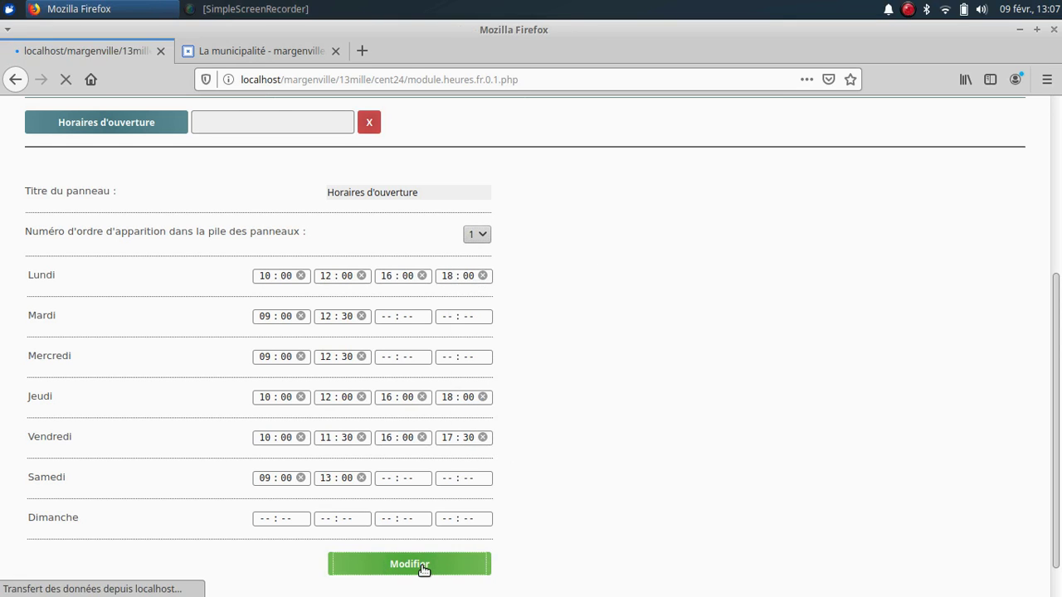
Step: Reload the public La municipalité page and check the Horaires d'ouverture panel there and on the Bienvenue page
click(261, 51)
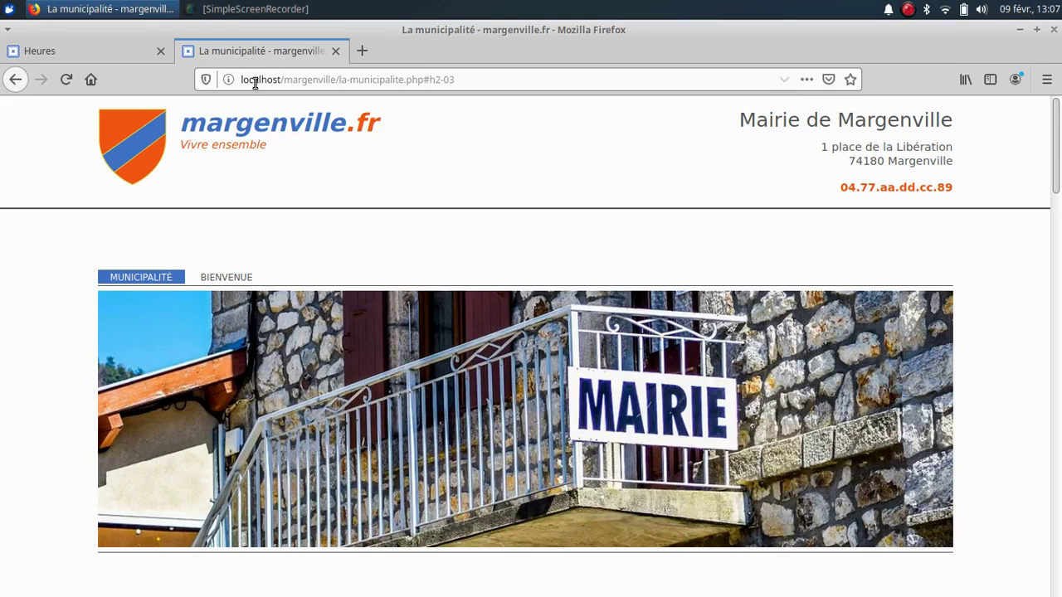
click(66, 80)
scroll(937, 186, down, 6)
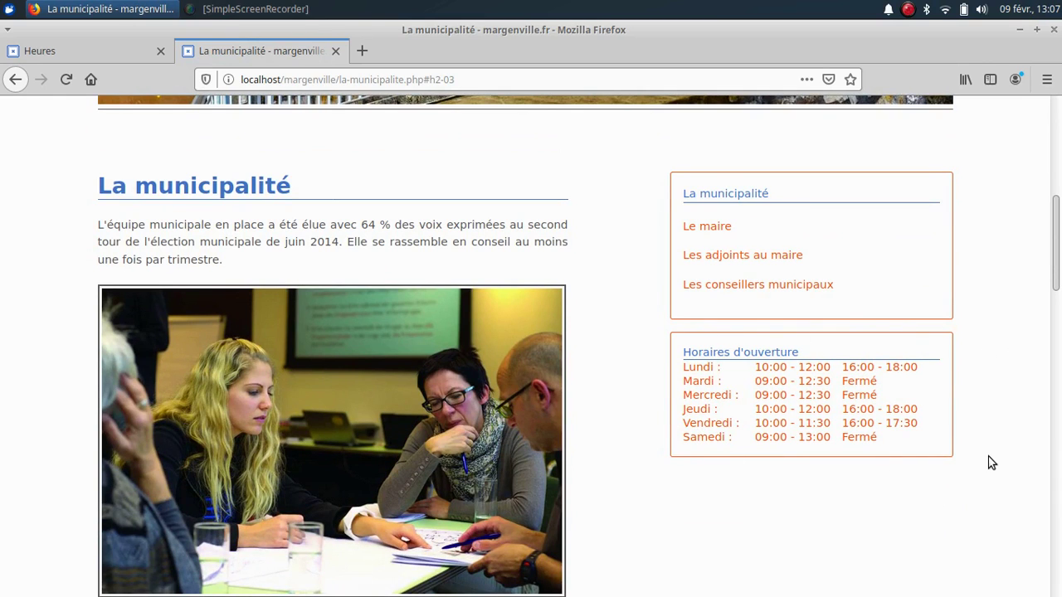
scroll(968, 341, up, 6)
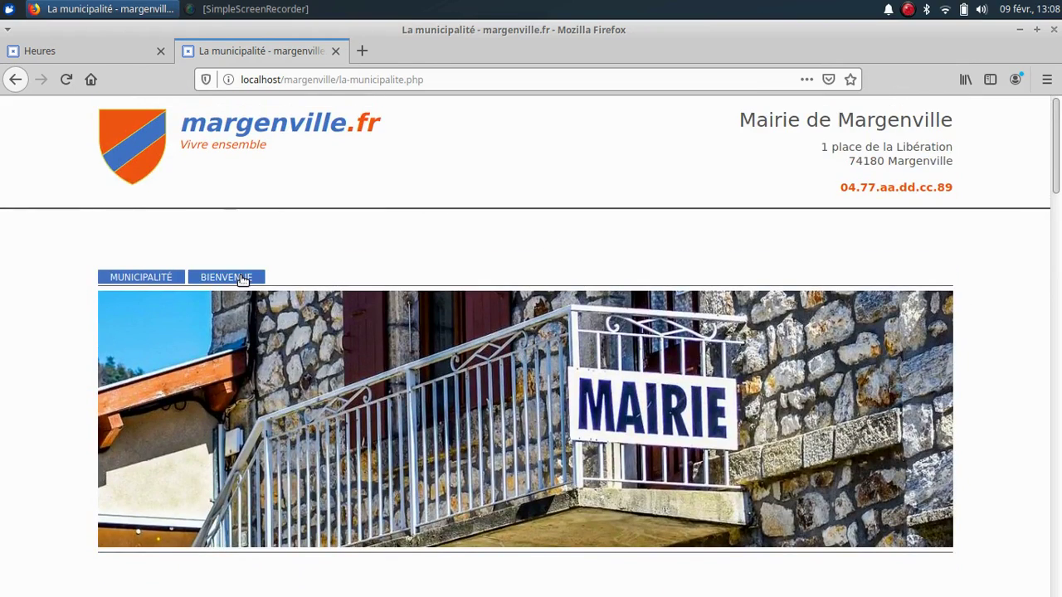
click(242, 280)
scroll(988, 216, down, 5)
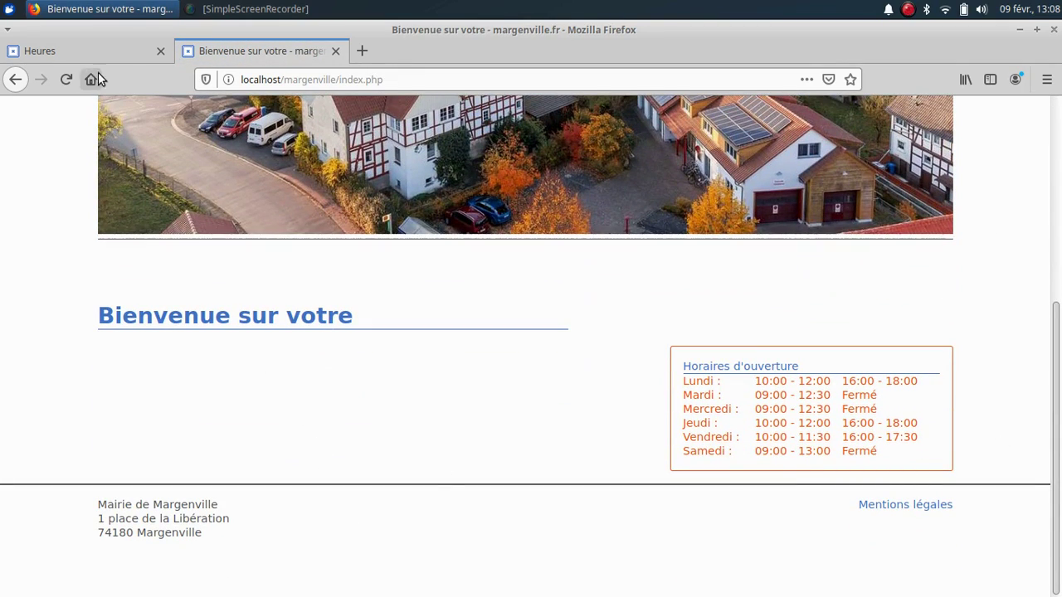
Step: Add a second panel in the Heures module and title it Permanence État civil
click(80, 48)
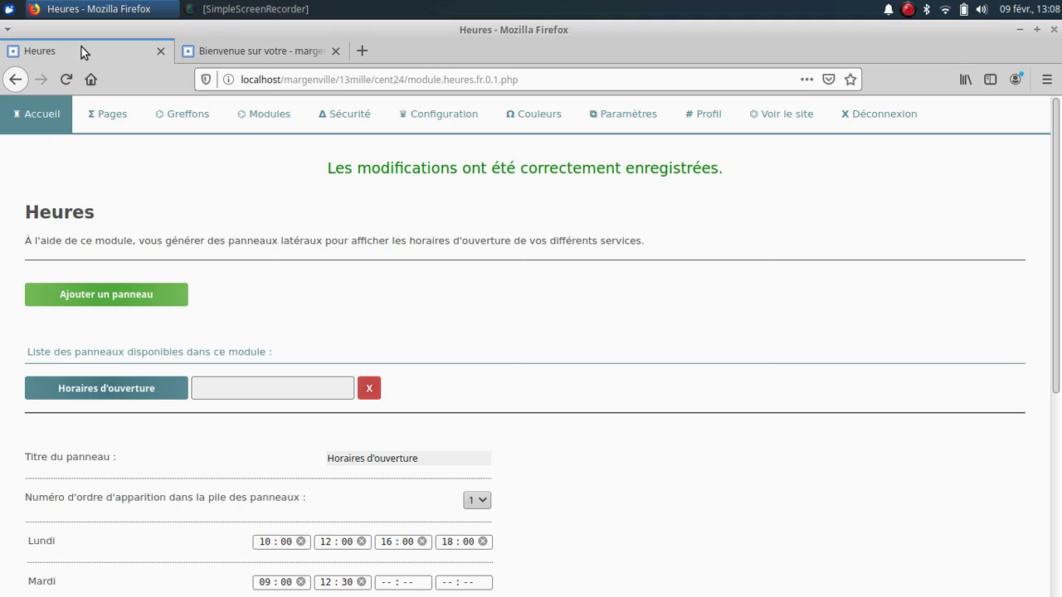
click(152, 298)
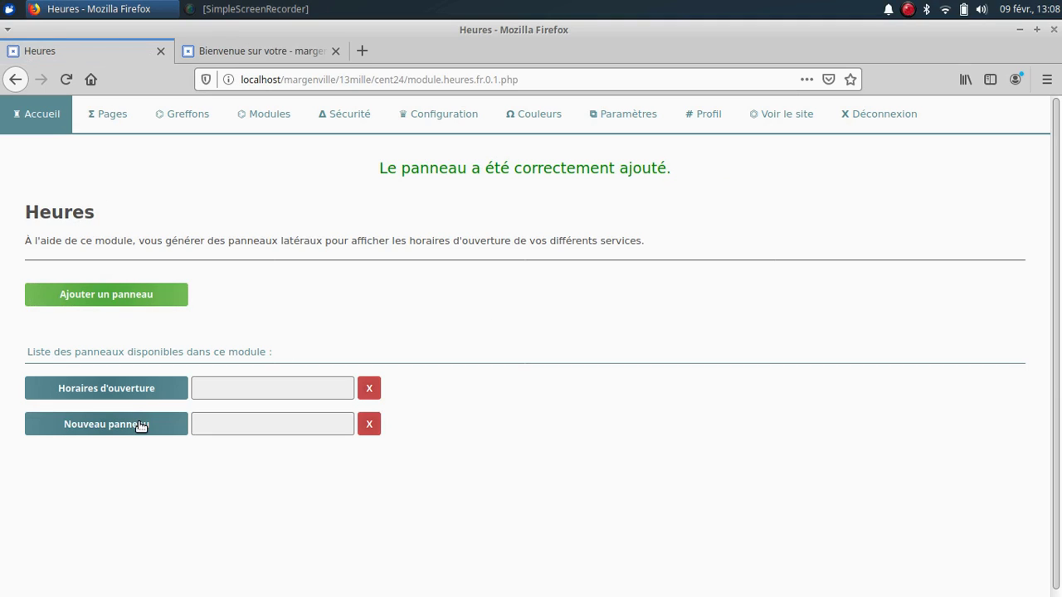
click(91, 431)
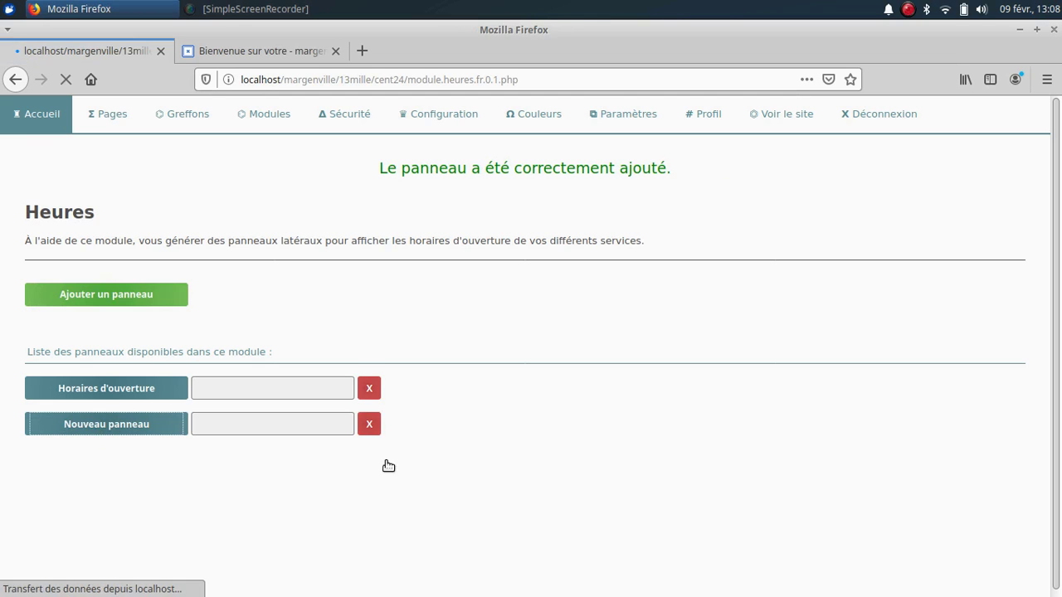
scroll(570, 409, down, 3)
drag(433, 362, 280, 358)
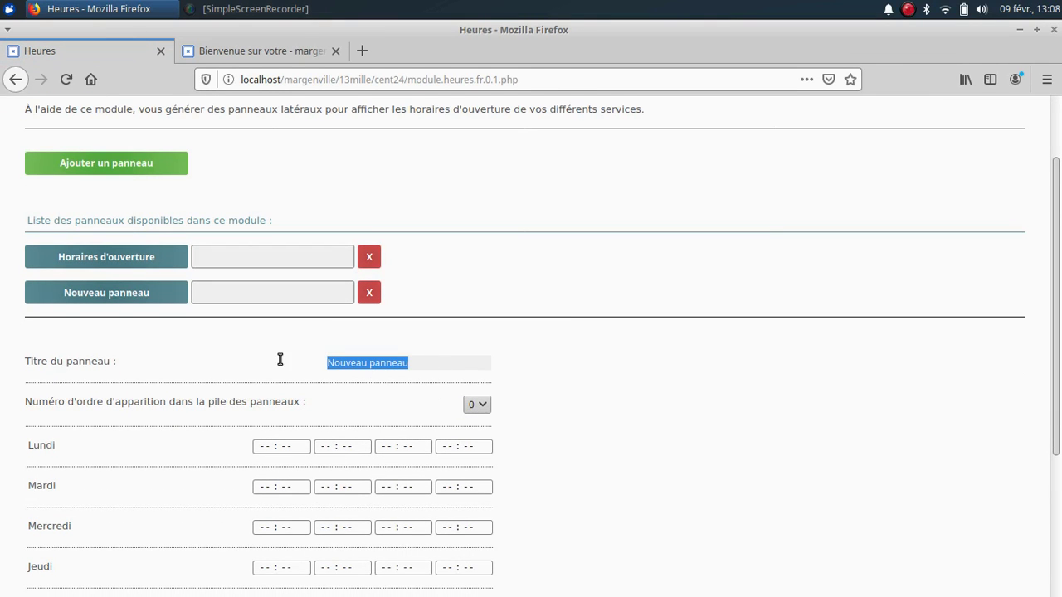
text(Pe)
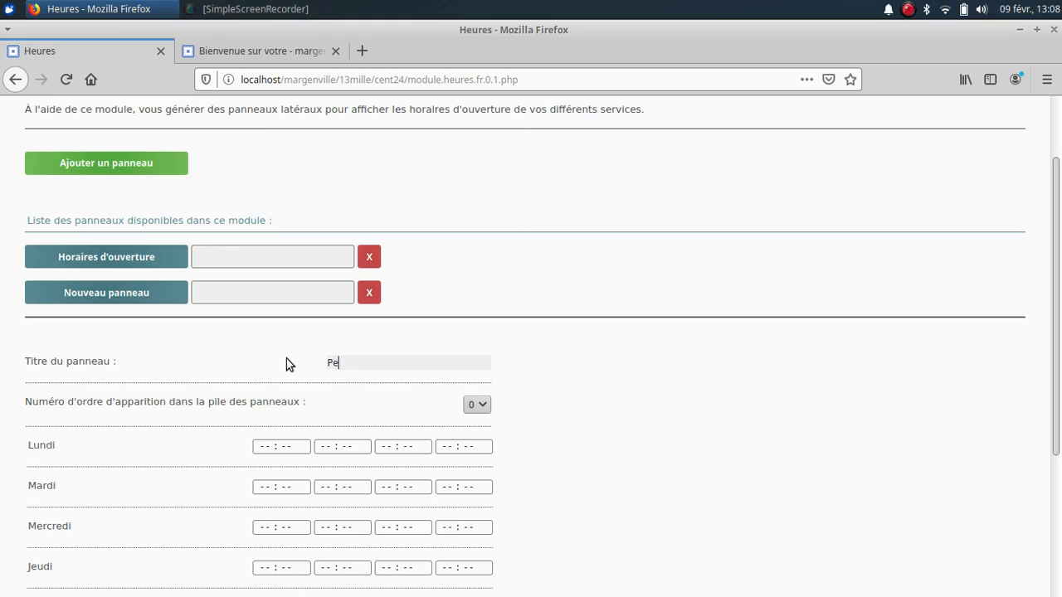
text(rmanence État civil)
Step: Set the Permanence État civil panel's order number in the panel stack to 2
click(472, 404)
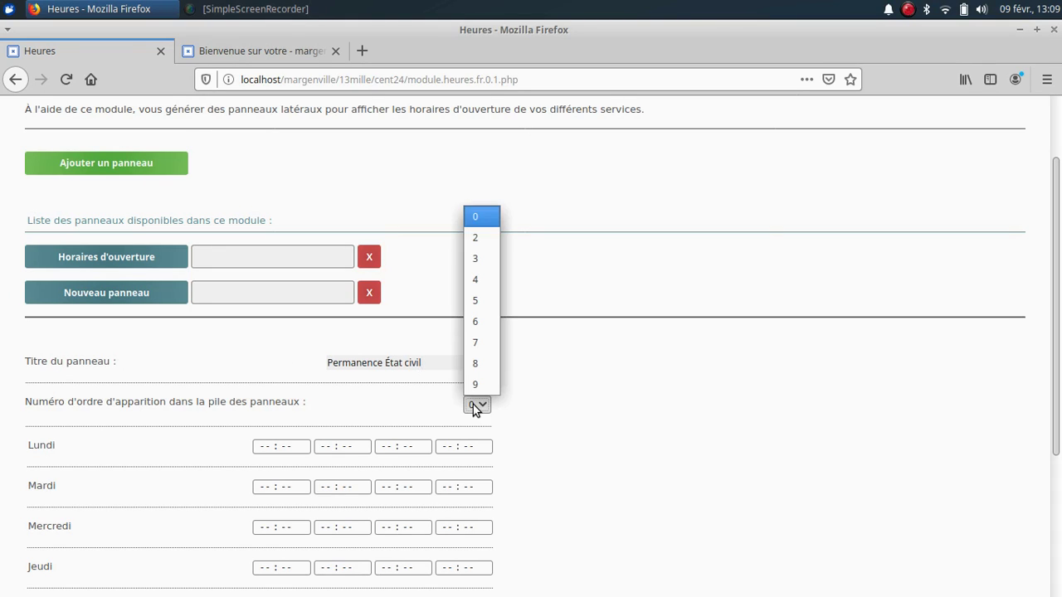
click(475, 240)
scroll(525, 274, up, 2)
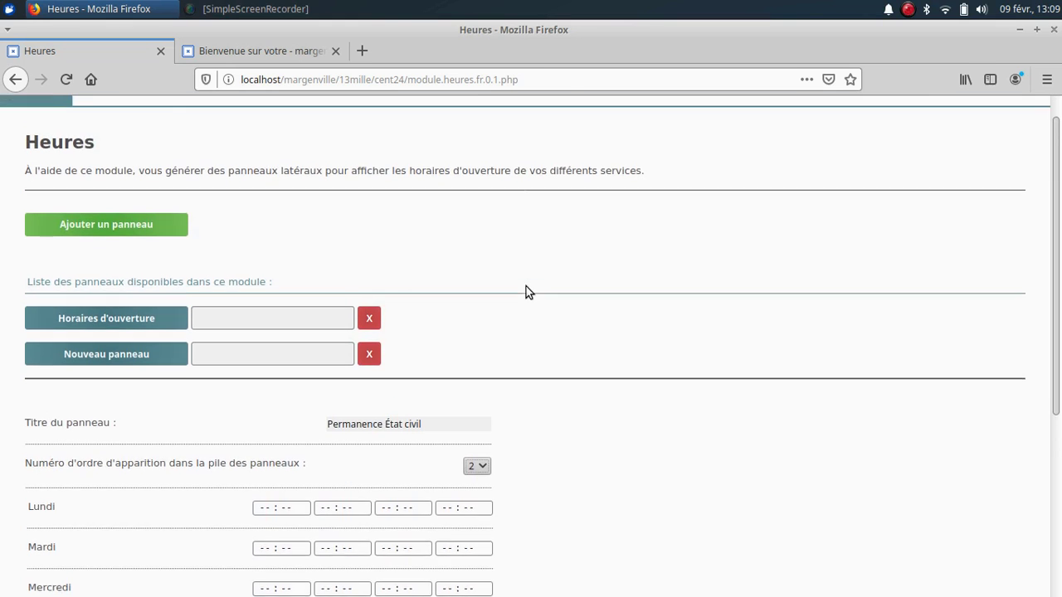
scroll(526, 292, up, 1)
Step: Set the second Mardi time slot of the Permanence État civil panel to 14:00–16:00
scroll(518, 465, down, 4)
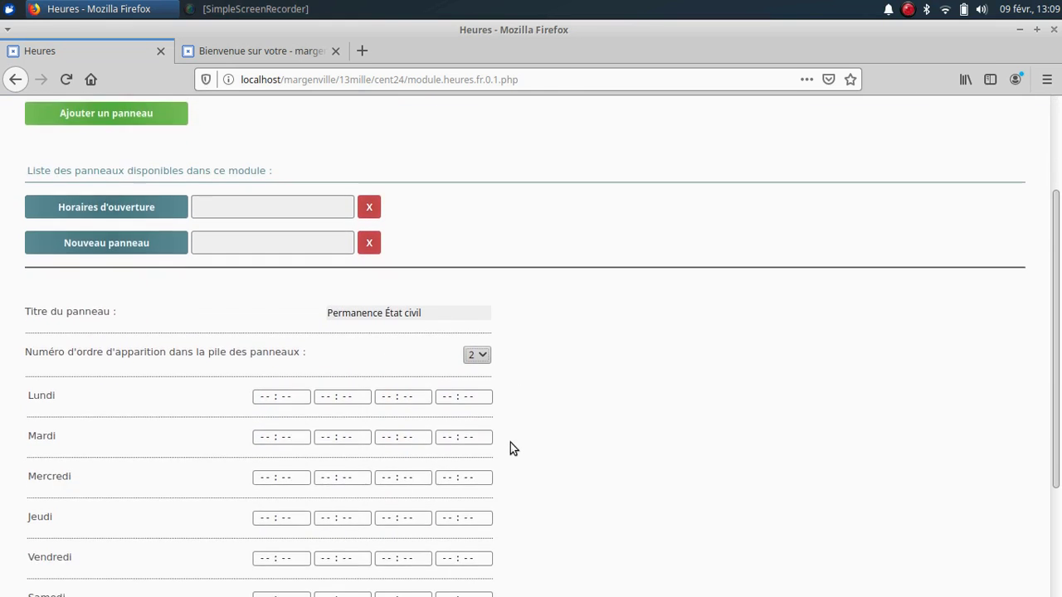
scroll(510, 448, down, 2)
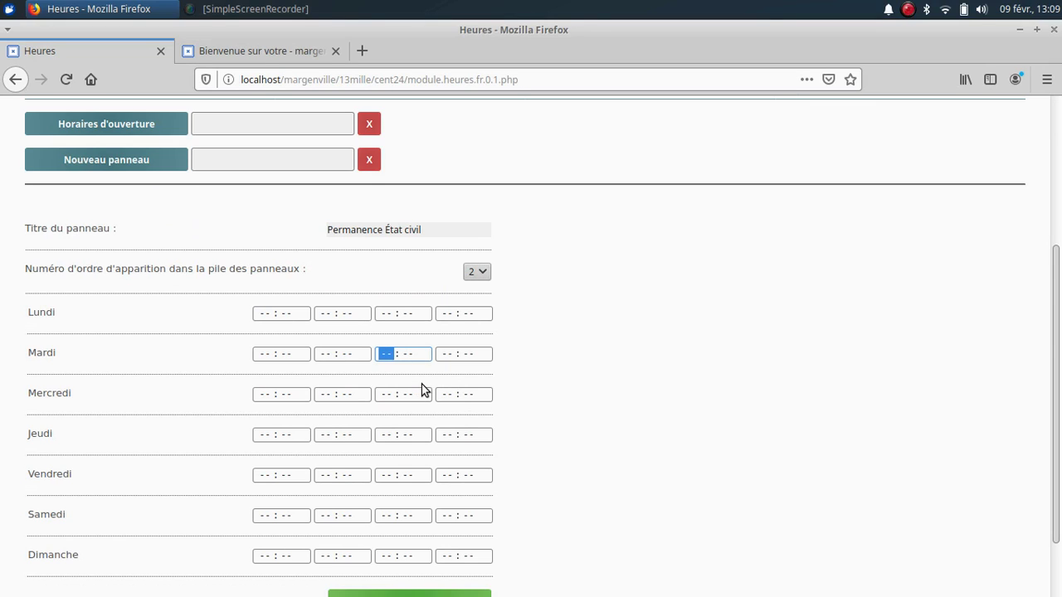
text(14 : 00)
key(Tab)
text(1600)
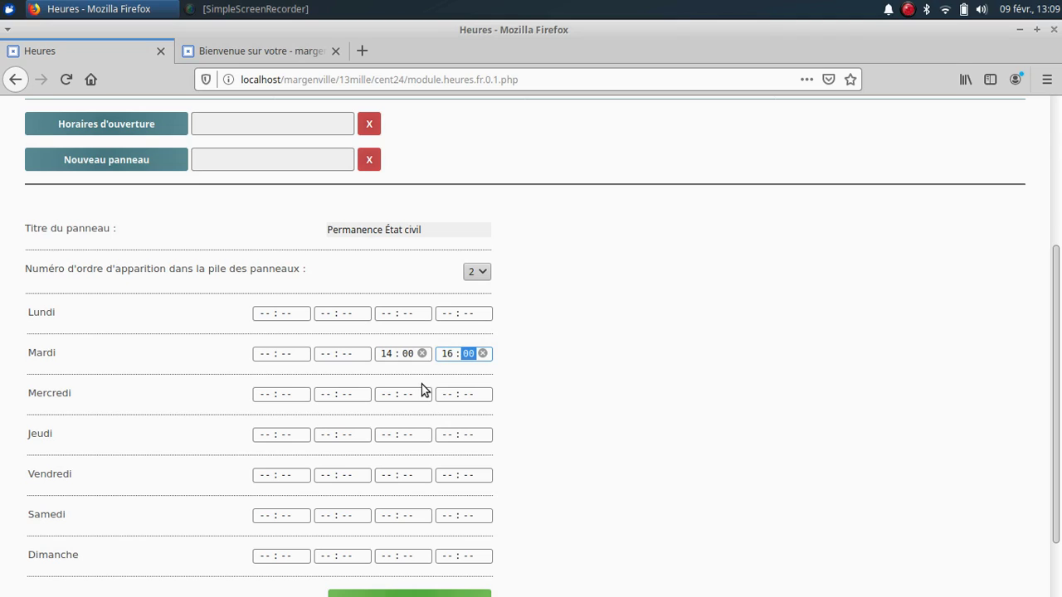
Step: Set the second Mercredi time slot to 14:00–16:00 and save the panel's changes
click(384, 394)
text(14 : 00)
key(Tab)
text(15)
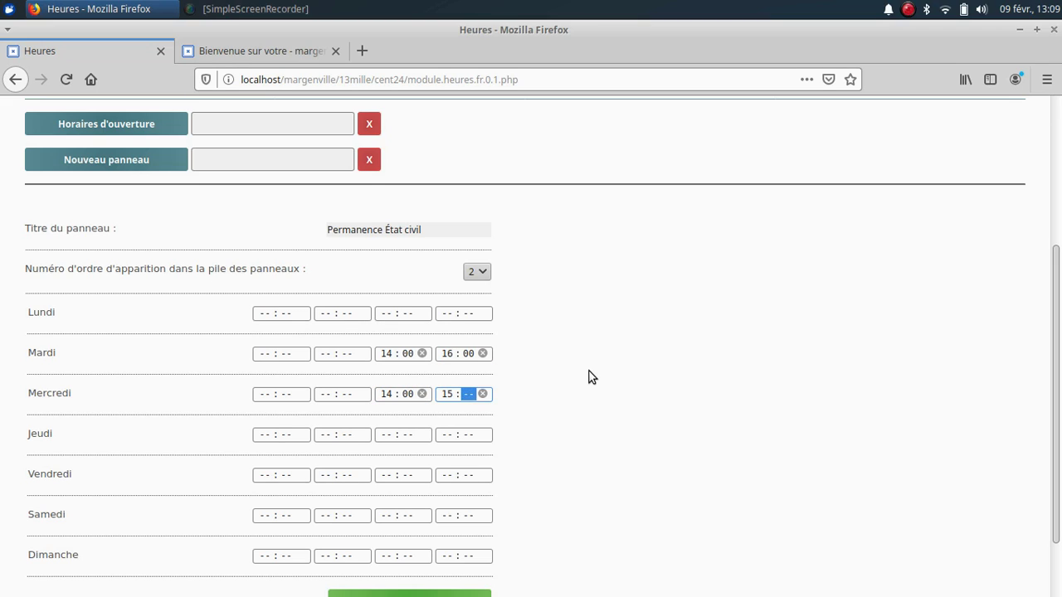
key(shift+Tab)
text(16 : 00)
scroll(639, 362, down, 2)
click(419, 524)
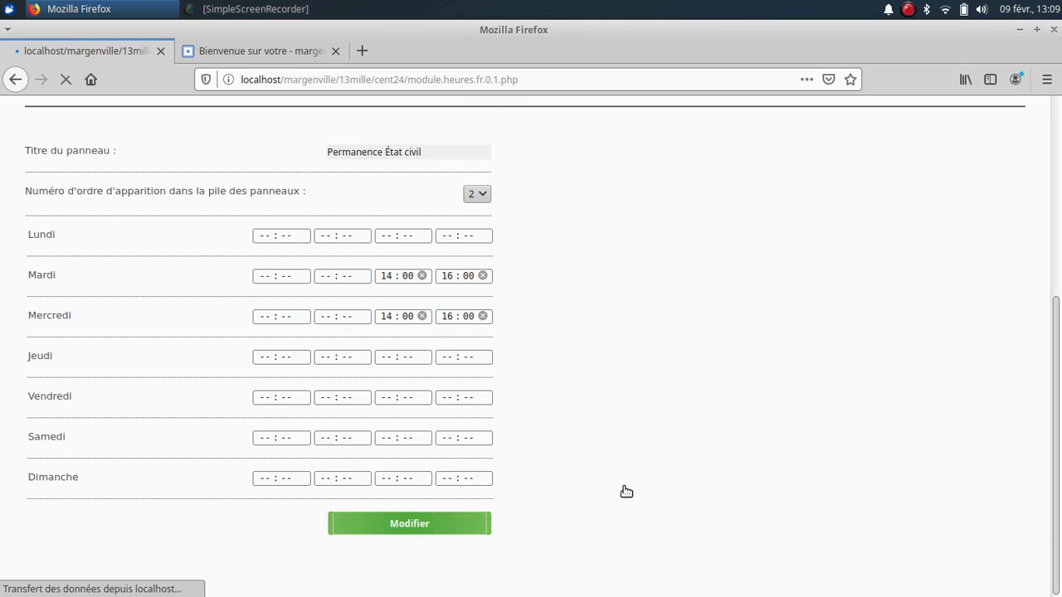
Step: Reload the public home page and examine the Mardi and Mercredi rows of the Permanence État civil panel
click(267, 50)
click(65, 80)
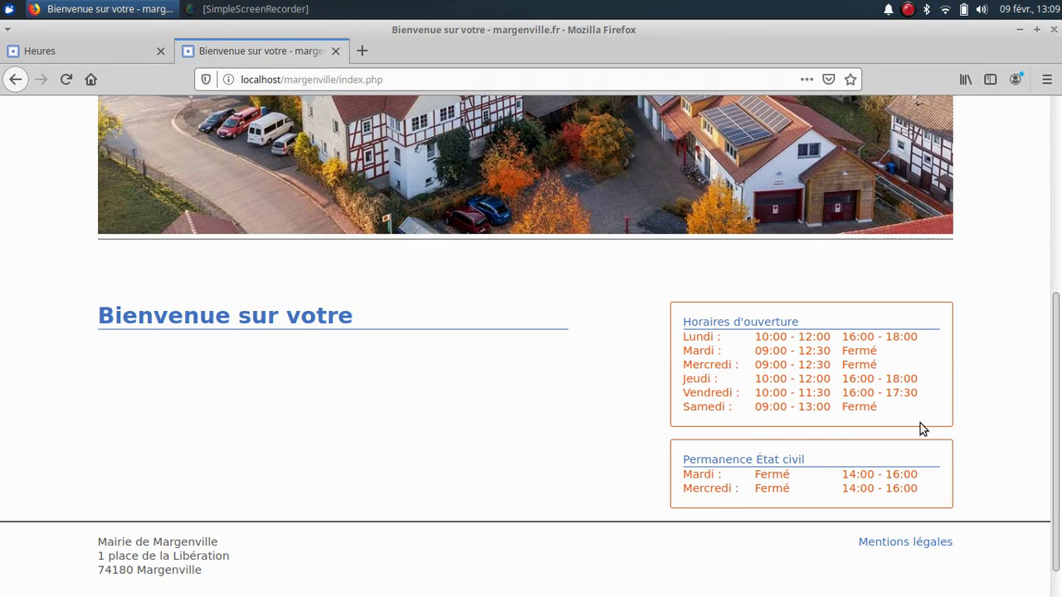
double_click(770, 476)
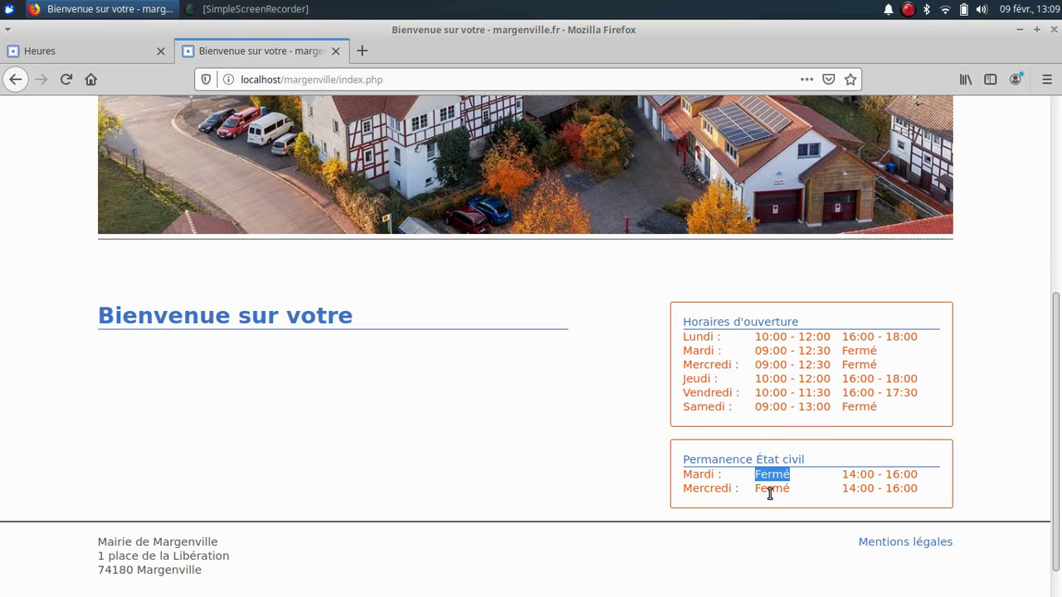
double_click(770, 489)
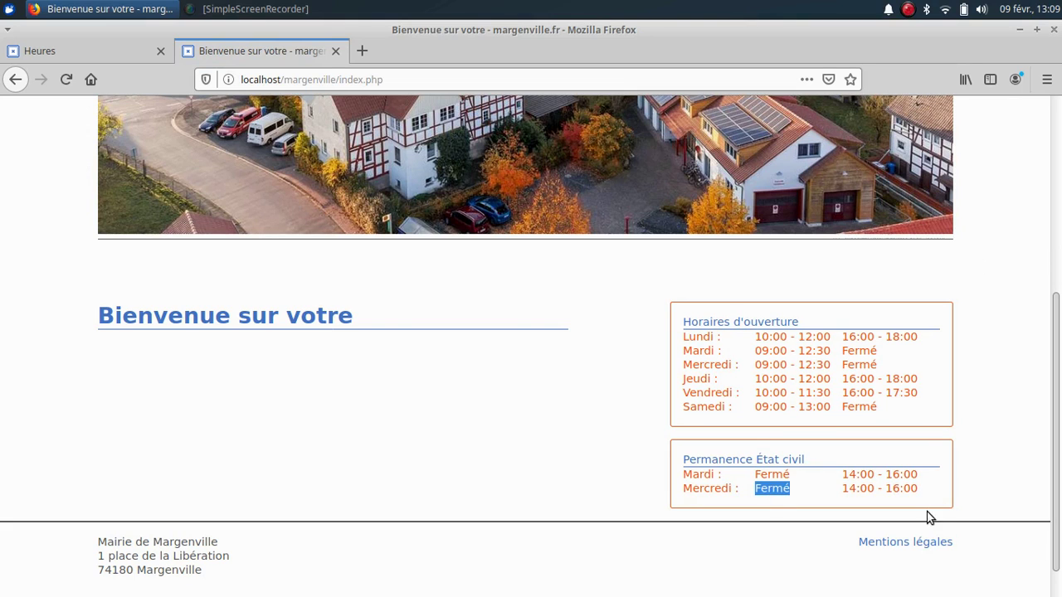
click(971, 460)
double_click(835, 484)
click(840, 488)
double_click(777, 473)
double_click(775, 488)
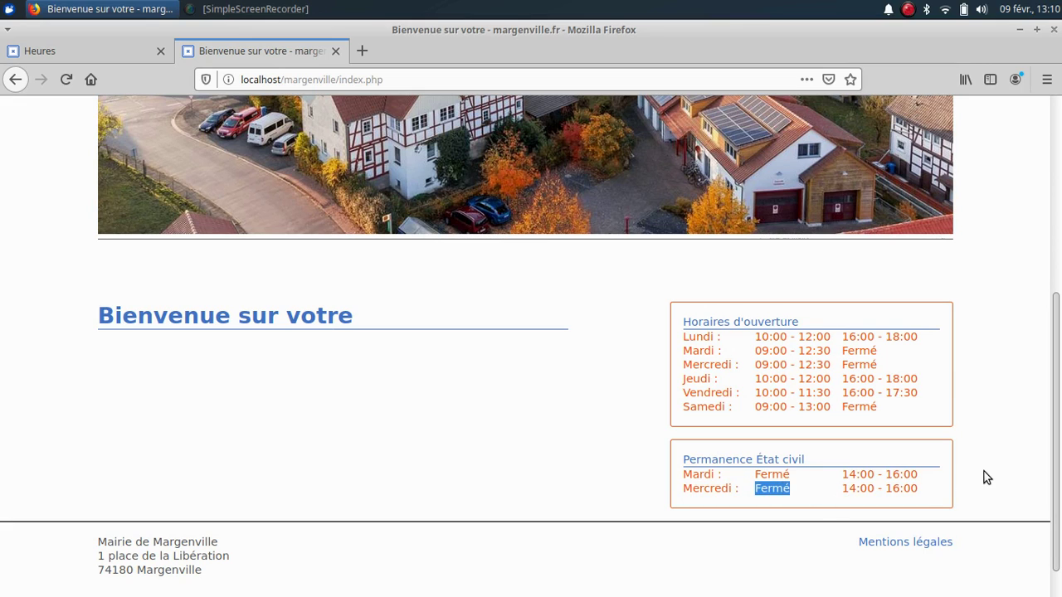
click(833, 497)
Step: Clear the second slot's start time for both Mardi and Mercredi in the Permanence État civil panel
click(104, 52)
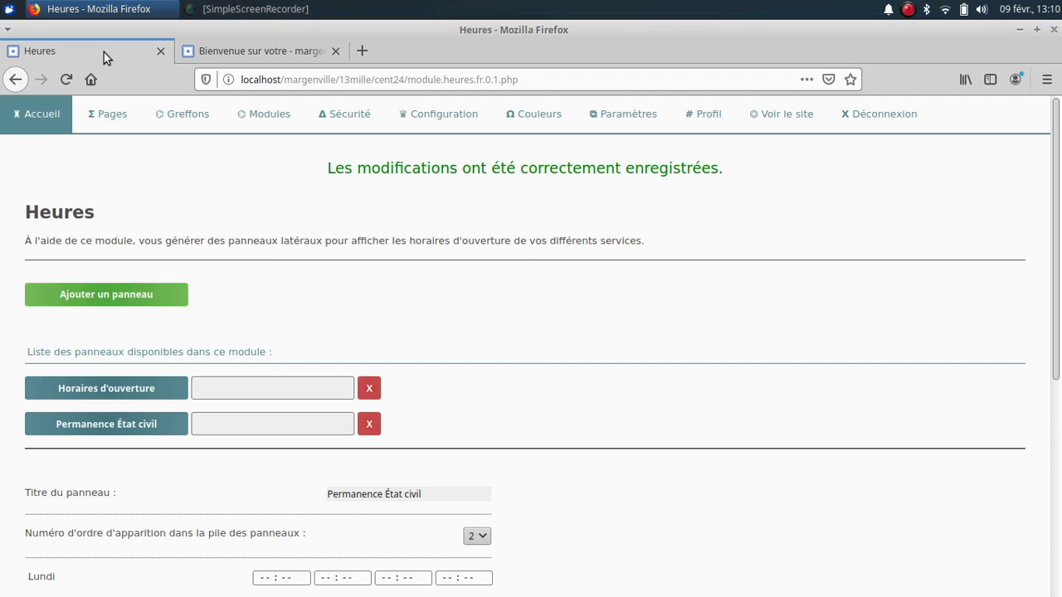
scroll(661, 230, down, 7)
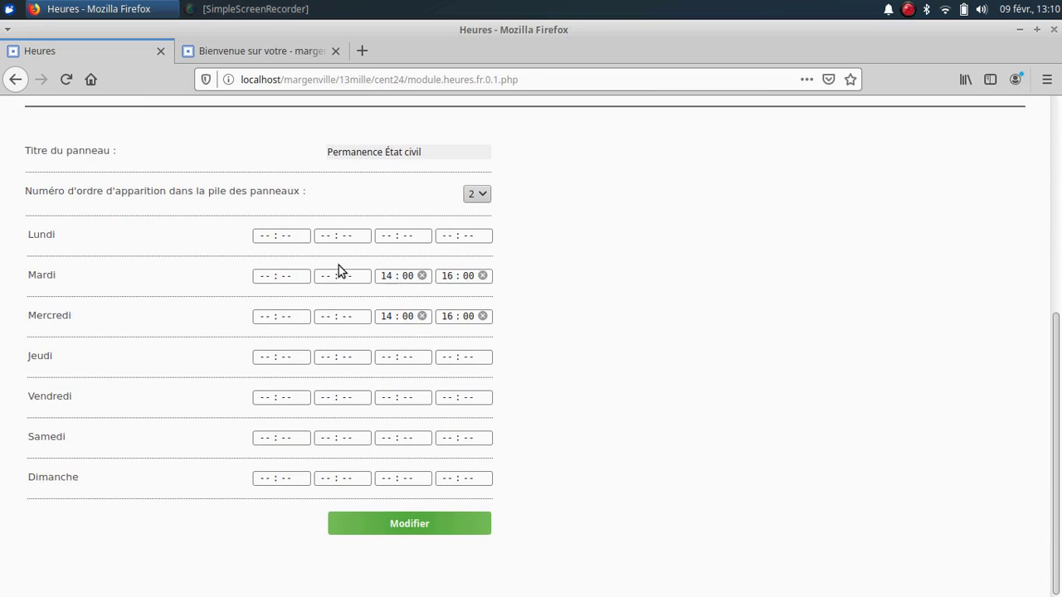
click(422, 276)
click(422, 318)
Step: Set the first slot's start time to 14:00 for Mardi and Mercredi, leaving its end empty, and save the panel
click(264, 278)
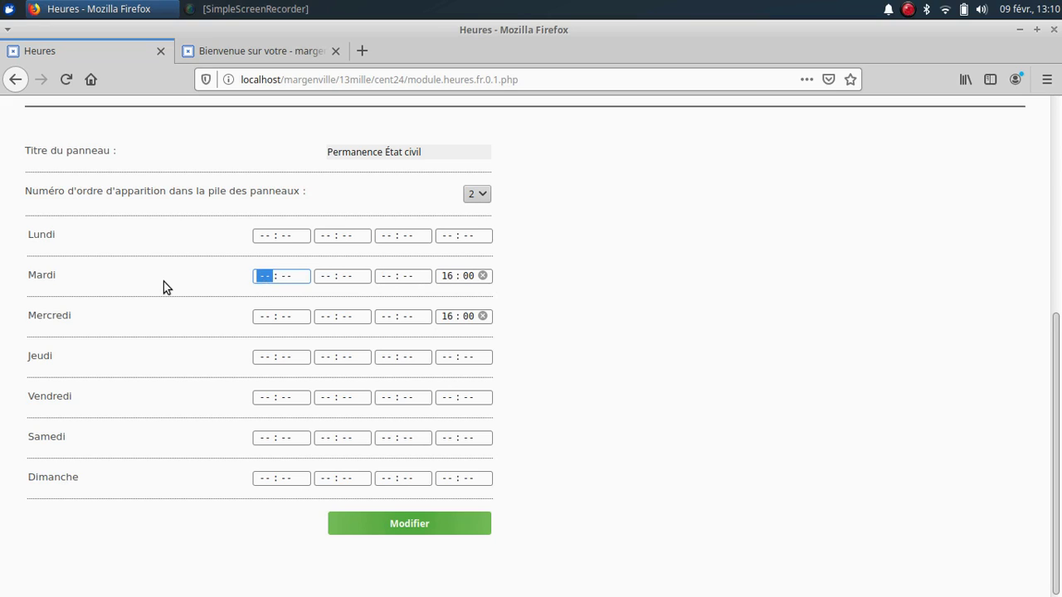
text(14 : )
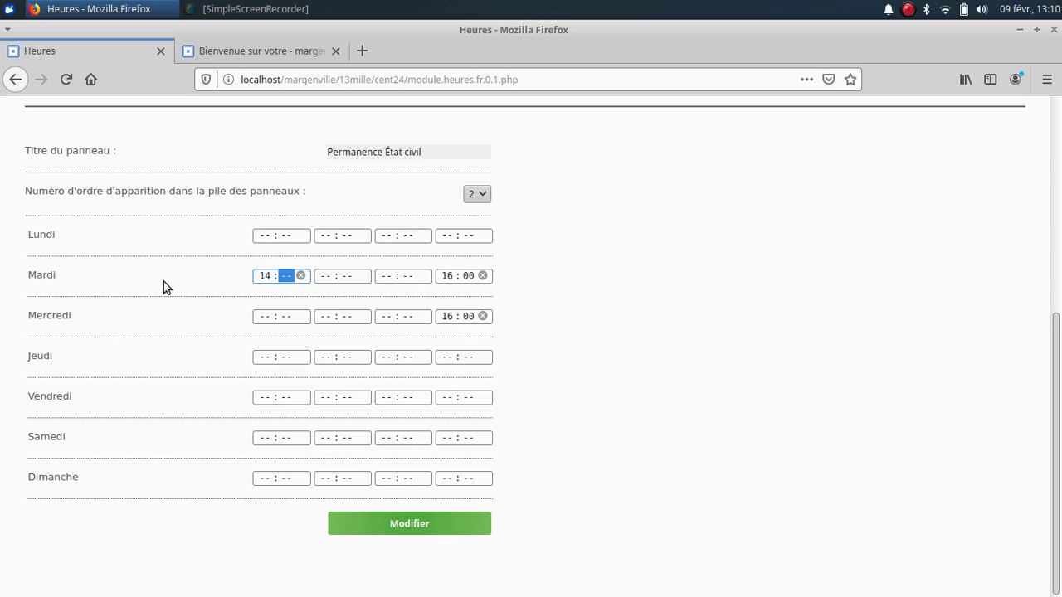
text(00)
click(259, 318)
text(14 : 00)
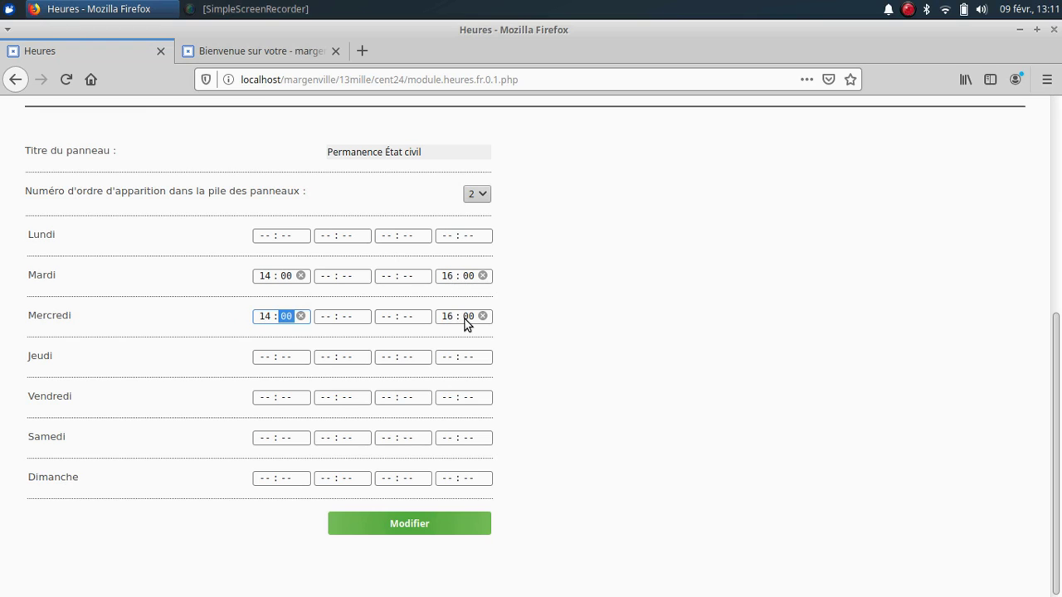
click(414, 529)
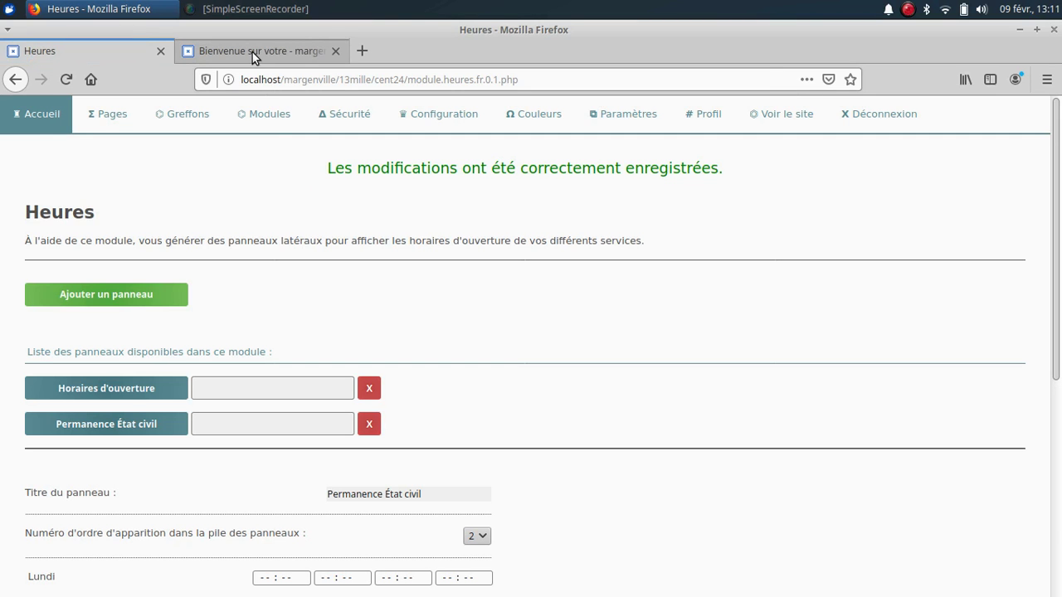
Step: Reload the public home page and check how the Permanence État civil panel displays its hours
click(253, 52)
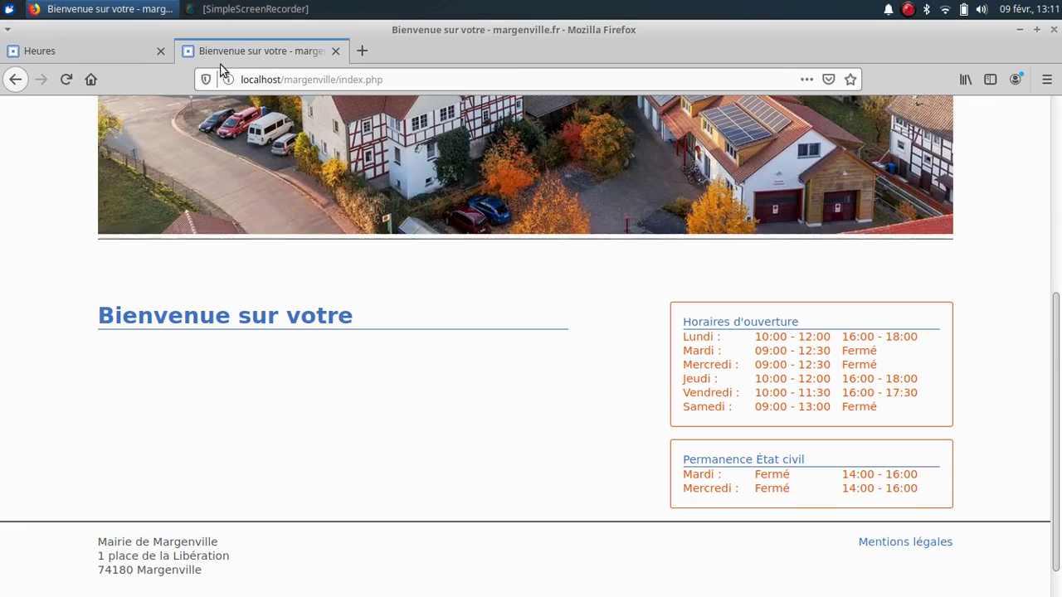
click(65, 79)
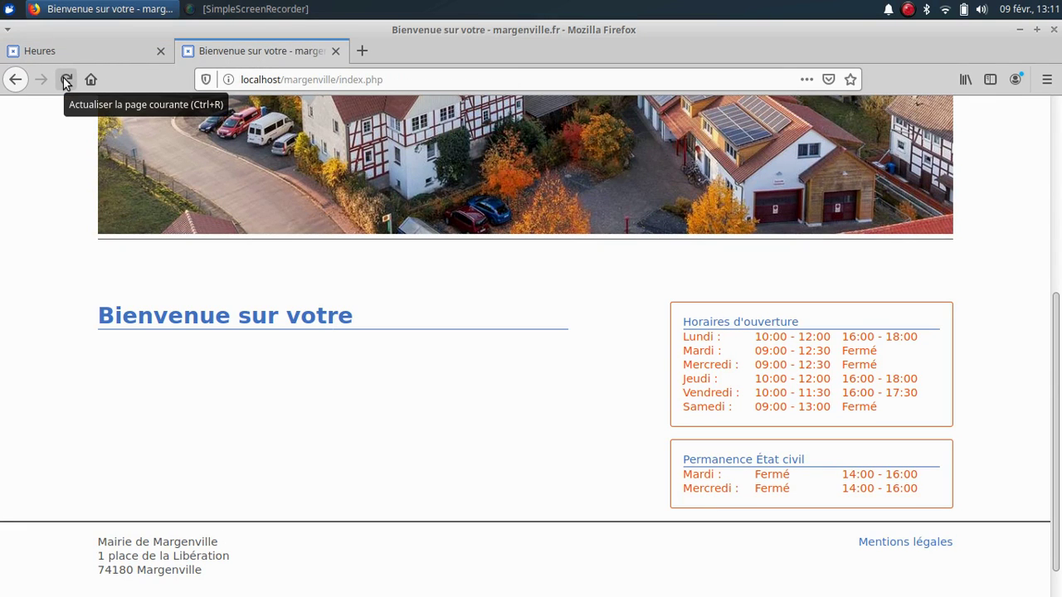
click(66, 80)
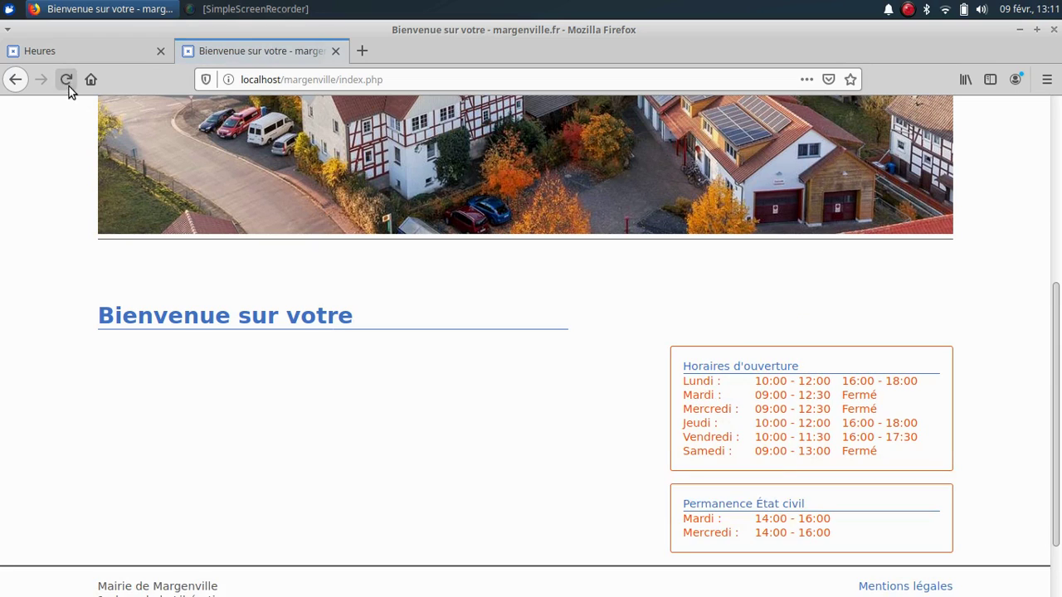
scroll(902, 249, down, 2)
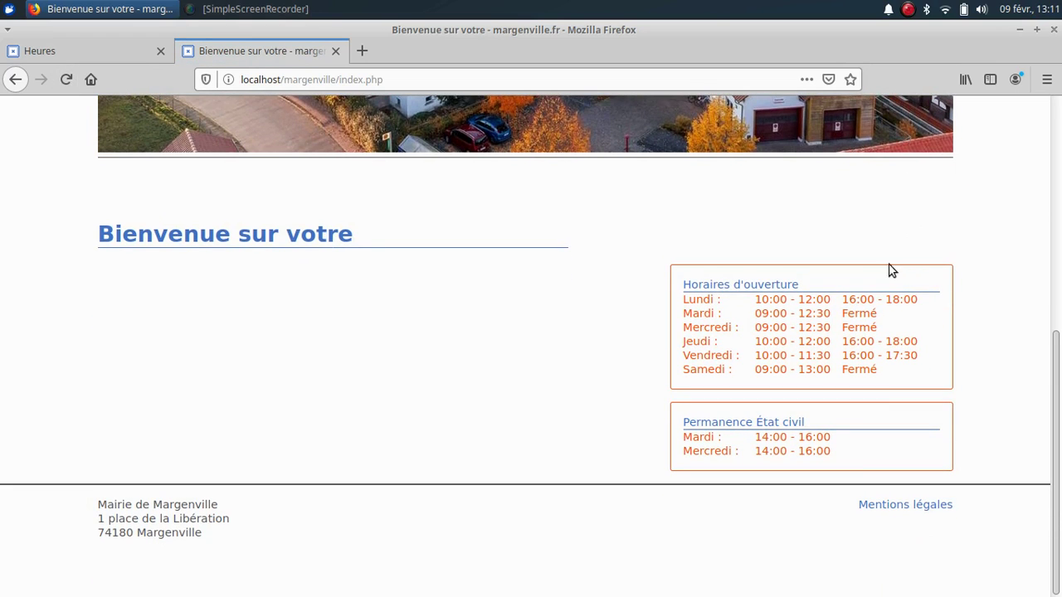